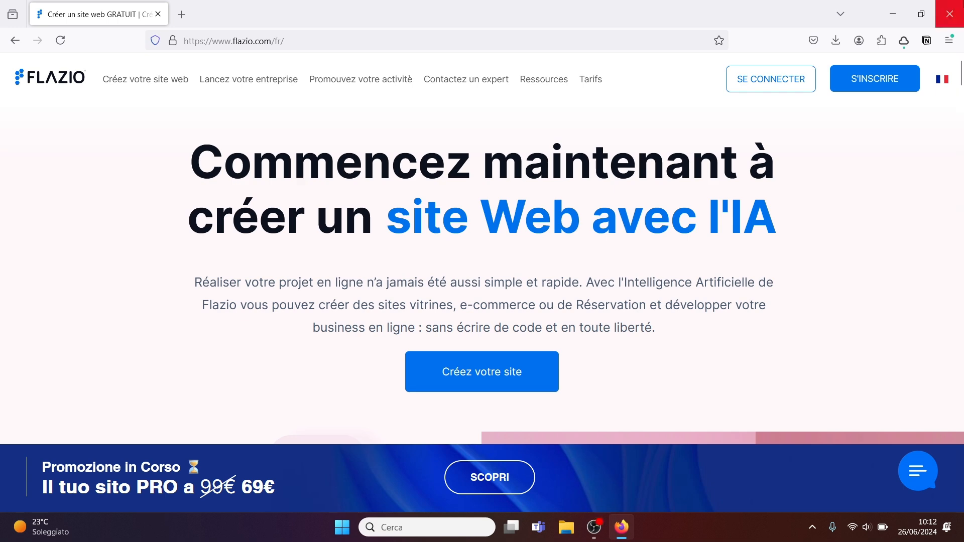
Step: Sign up, start the automatic website creation, and submit "Concevoir avec Canva" as the business name
left_click(847, 87)
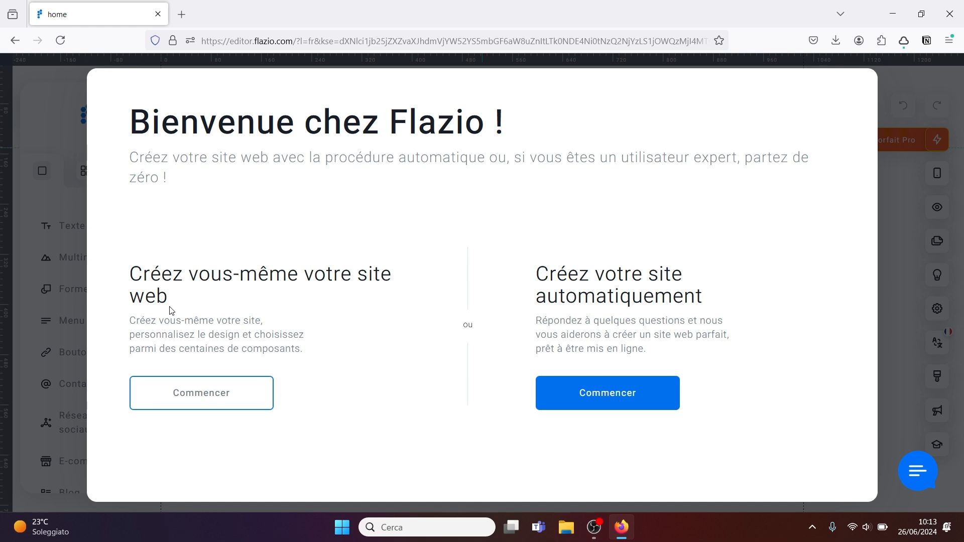
left_click(604, 394)
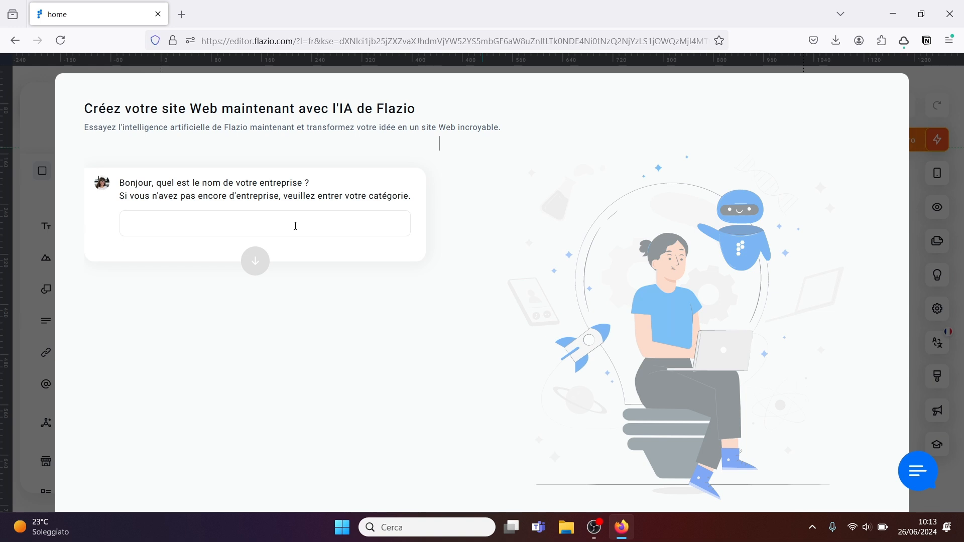
left_click(295, 226)
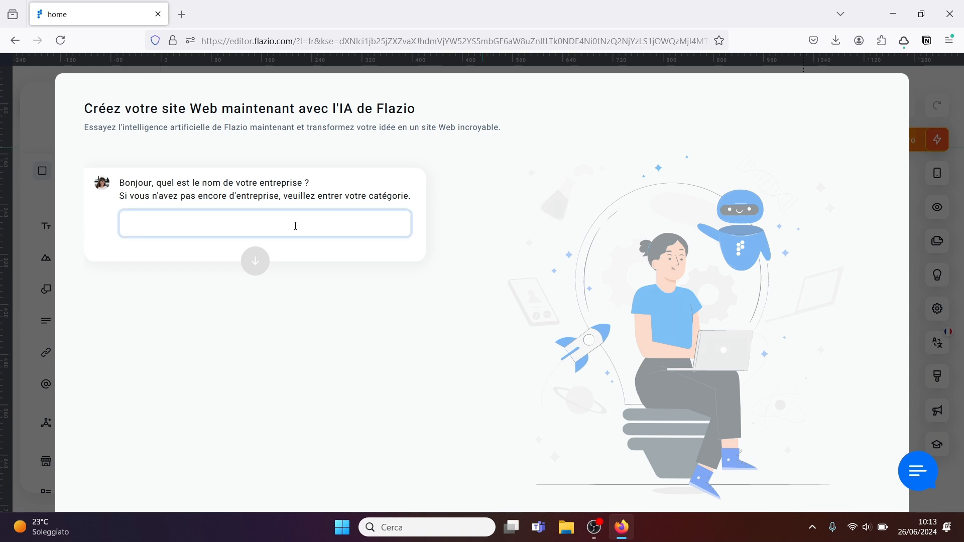
type("Concevo")
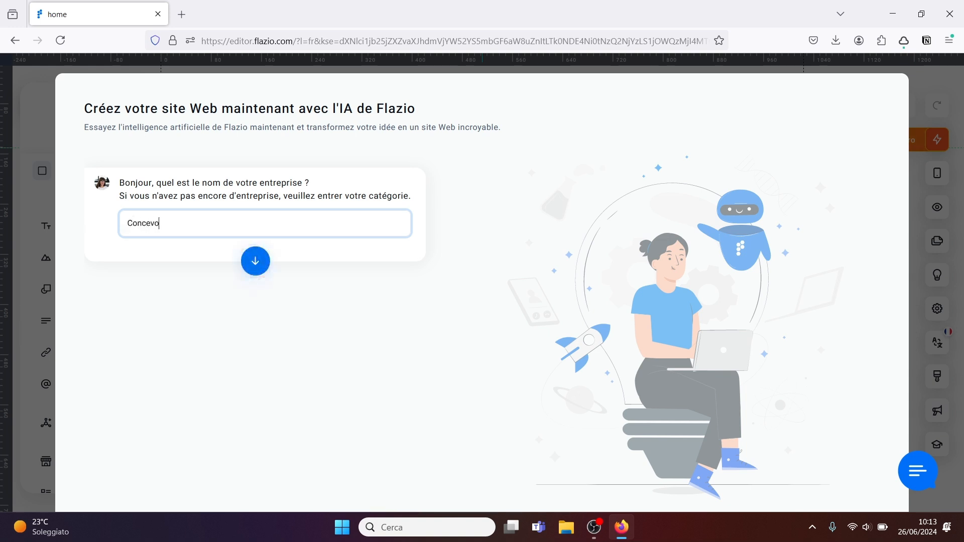
type("ir avec Canva")
left_click(256, 262)
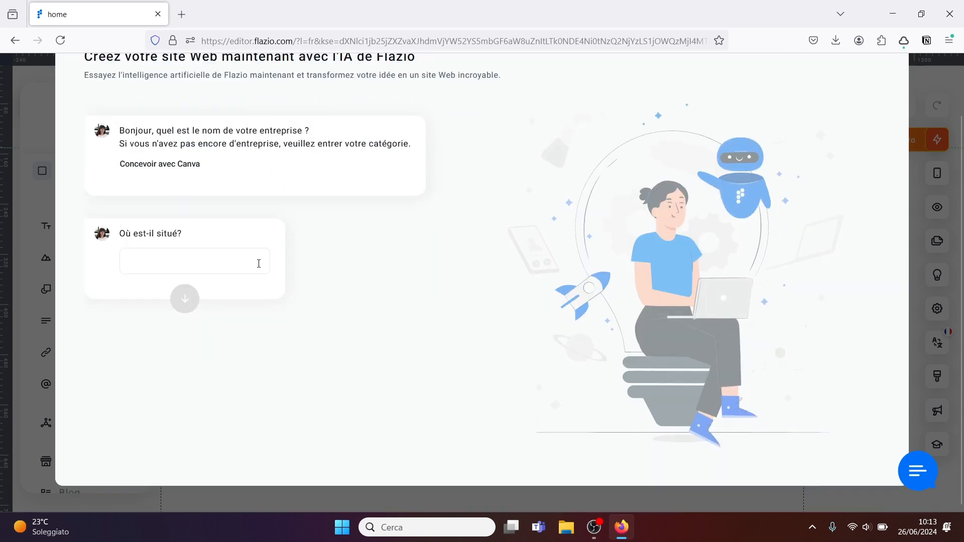
Step: Submit "En Belgique" as the business location
left_click(207, 263)
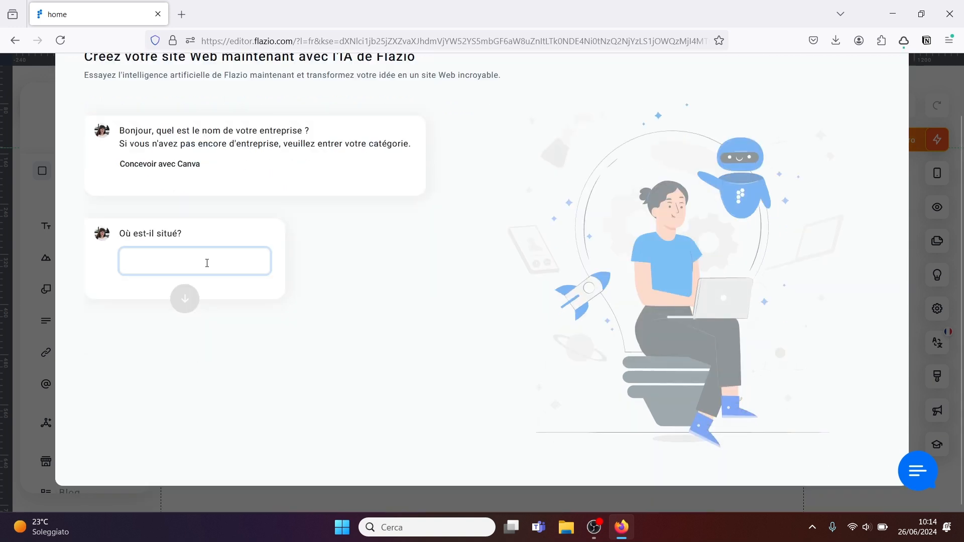
type("En B")
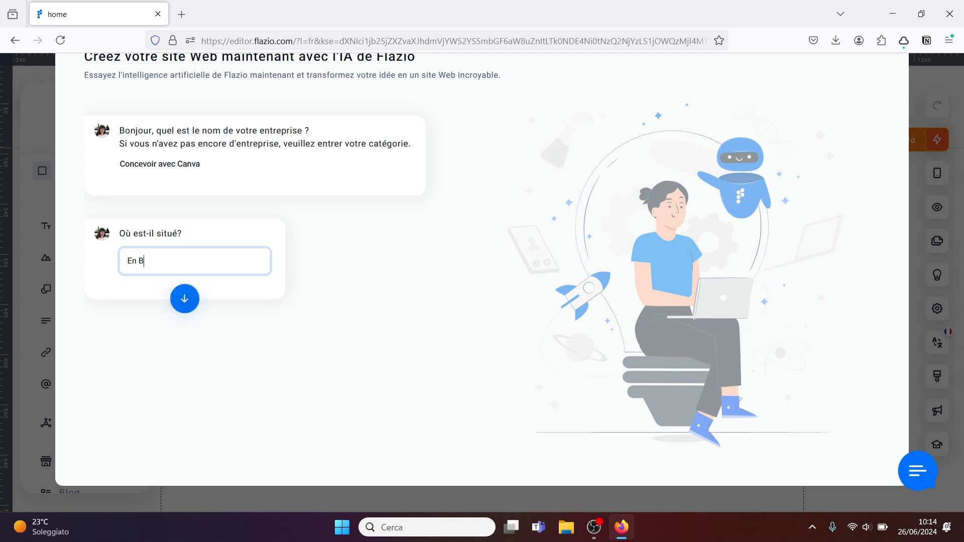
type("elgique")
left_click(184, 299)
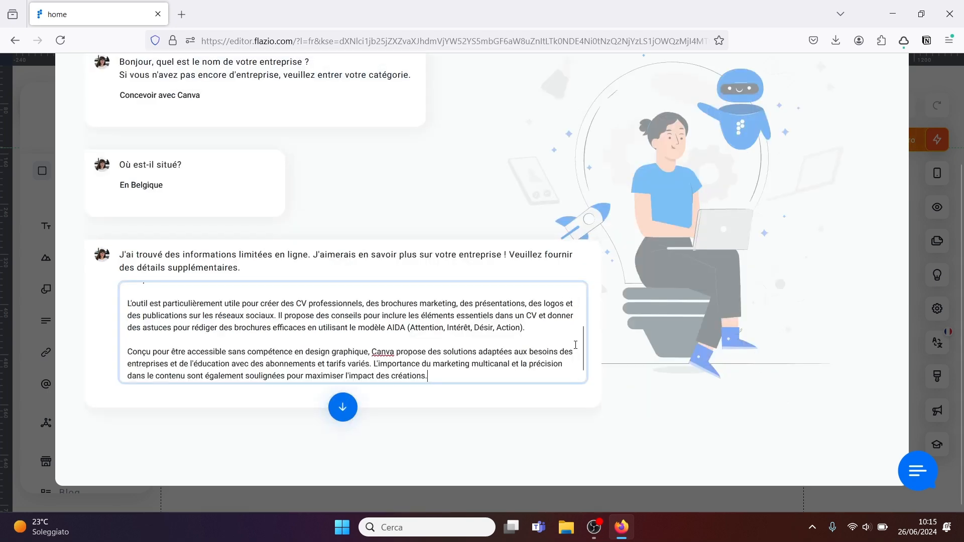
Step: Rewrite and submit the business description as "Concevoir avec Canva est une chaine YouTube qui permet de mieux utiliser Canva pour ses projets"
left_click_drag(582, 349, 601, 282)
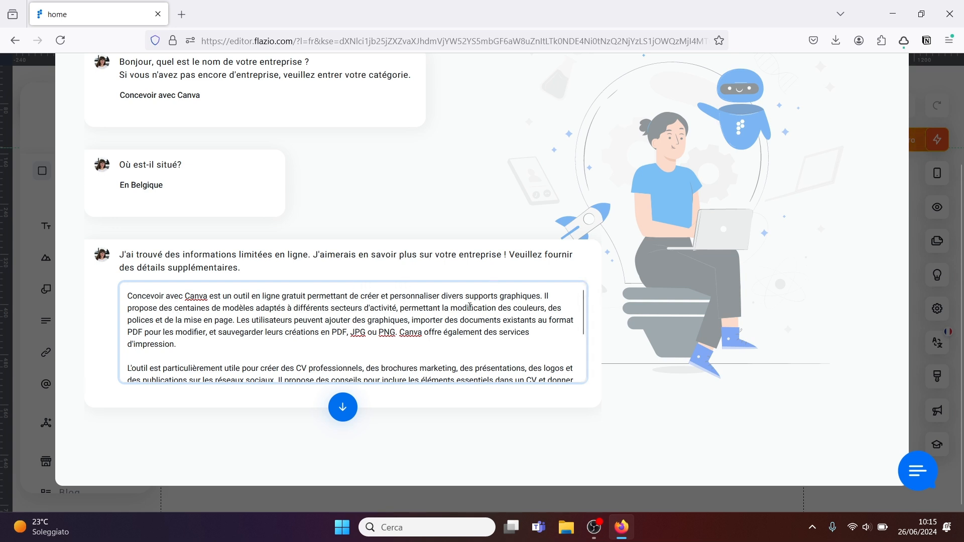
left_click_drag(583, 324, 580, 369)
left_click_drag(435, 370, 226, 297)
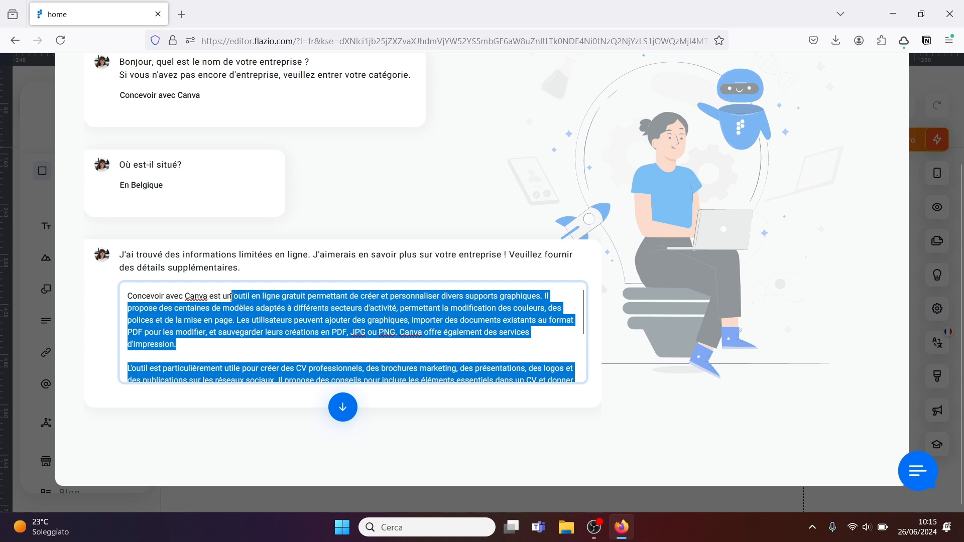
type("ne cah")
key("BackSpace")
key("BackSpace")
type("haine ")
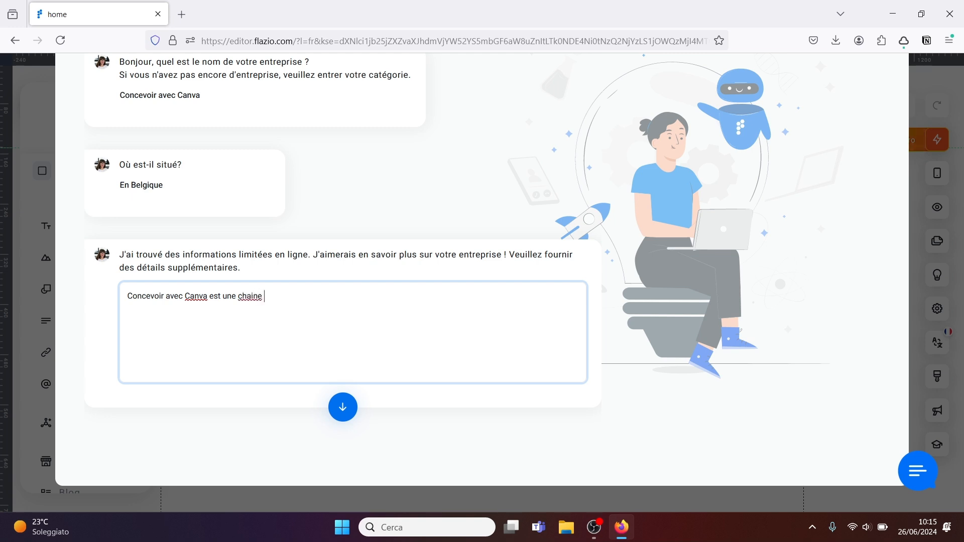
type("YouTube qui permet de m")
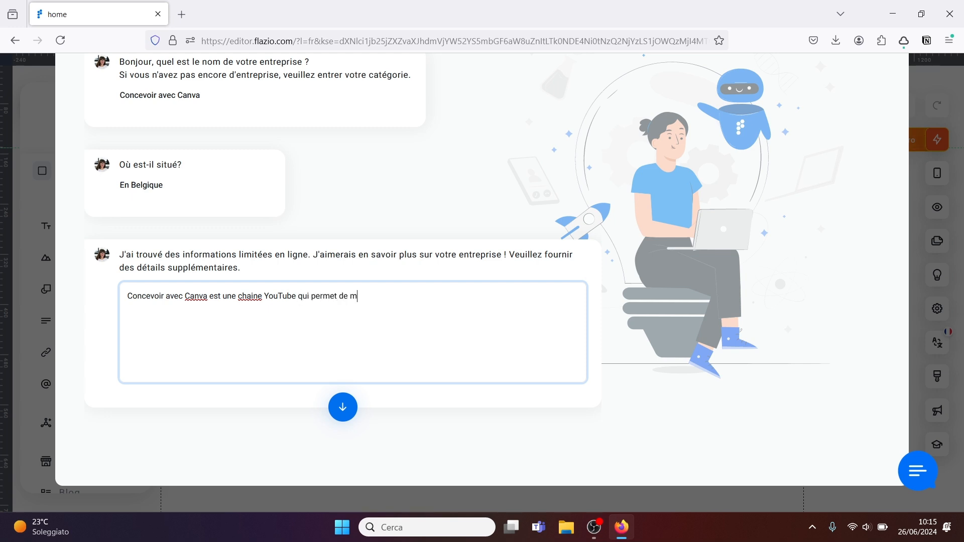
type("ieux utiliser Canva pour")
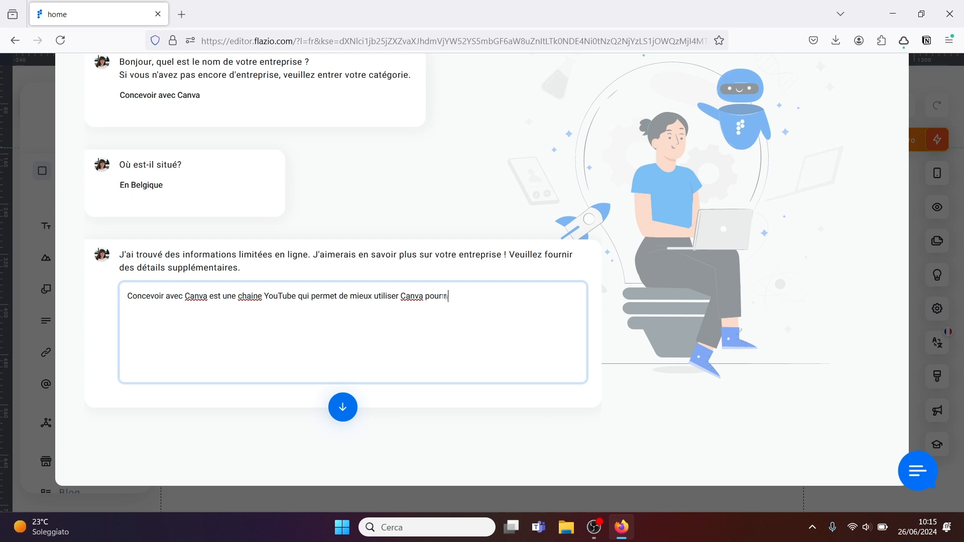
type(" ses projets")
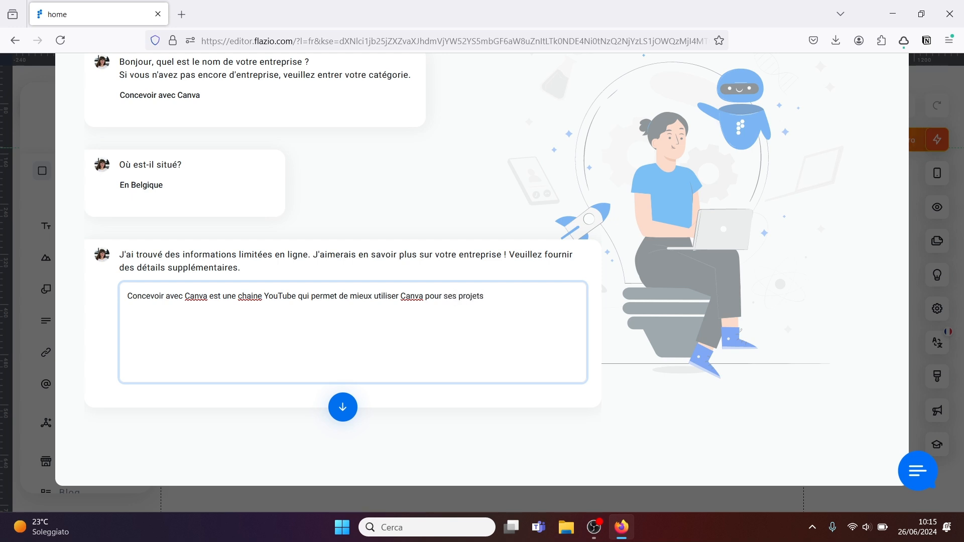
left_click(343, 407)
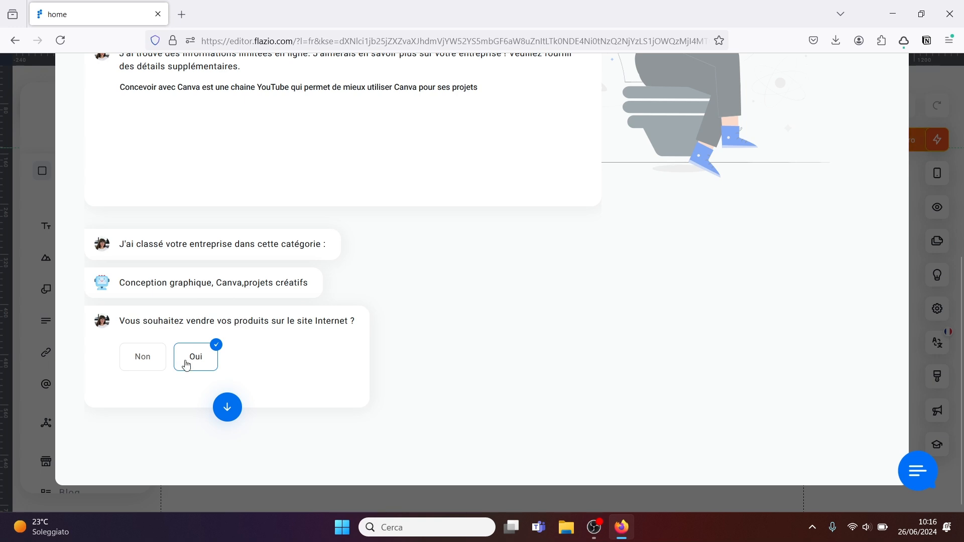
Step: Confirm selling products on the site with "Oui" and submit the services list without "showcase"
left_click(223, 413)
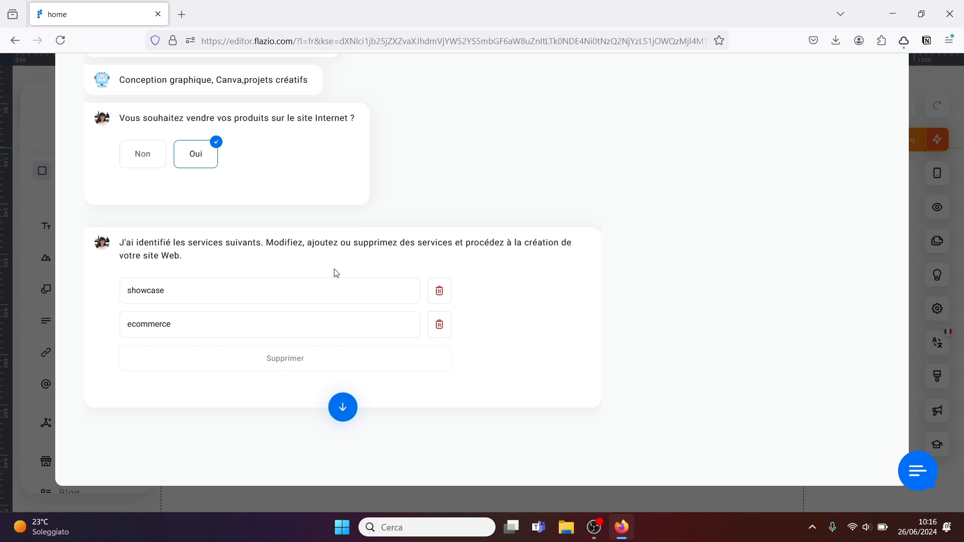
left_click(439, 291)
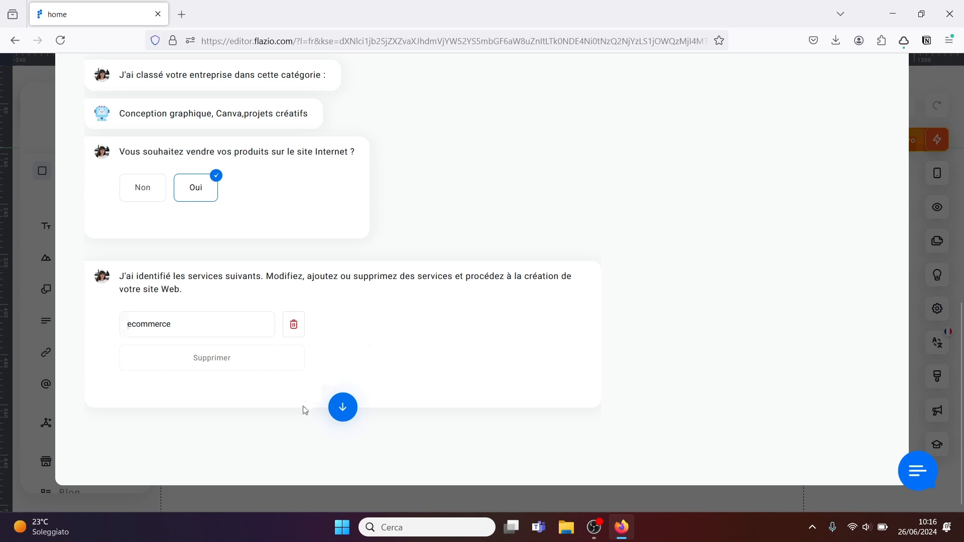
left_click(345, 411)
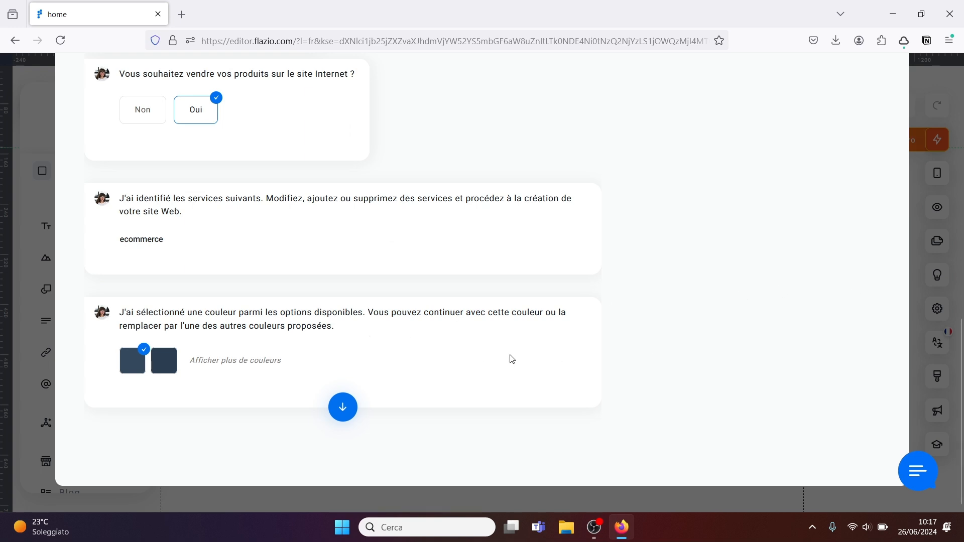
Step: Show more colours, continue with the preselected slate blue, and accept Heebo as the site's main font
left_click(239, 367)
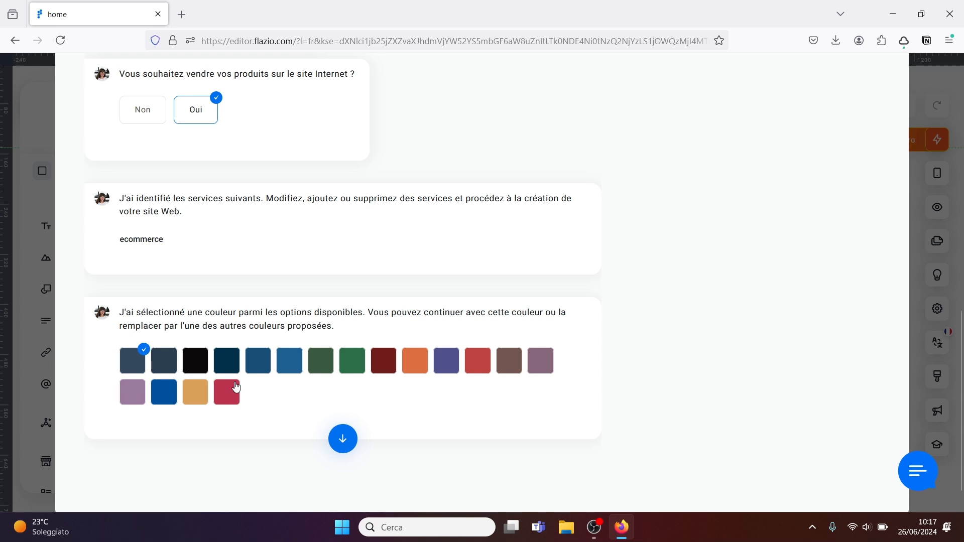
left_click(343, 439)
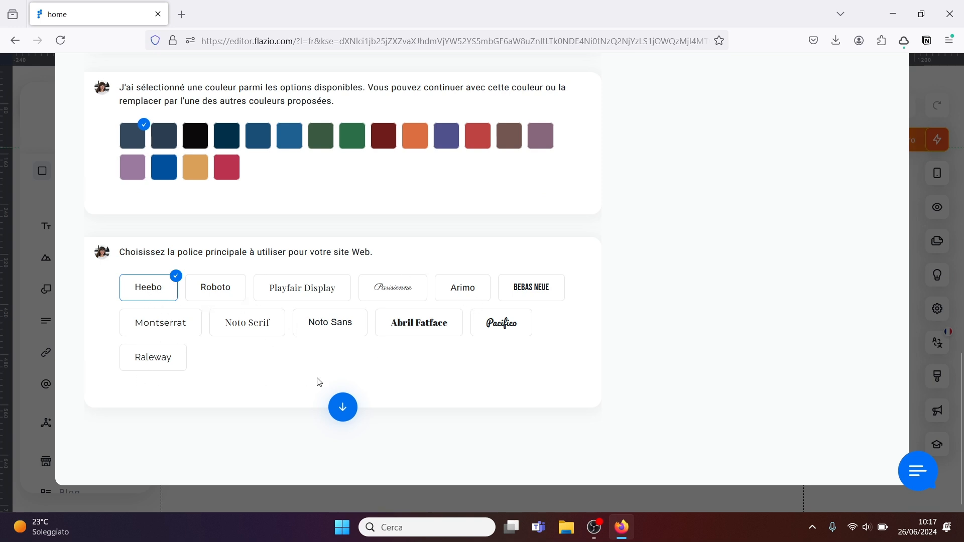
left_click(344, 405)
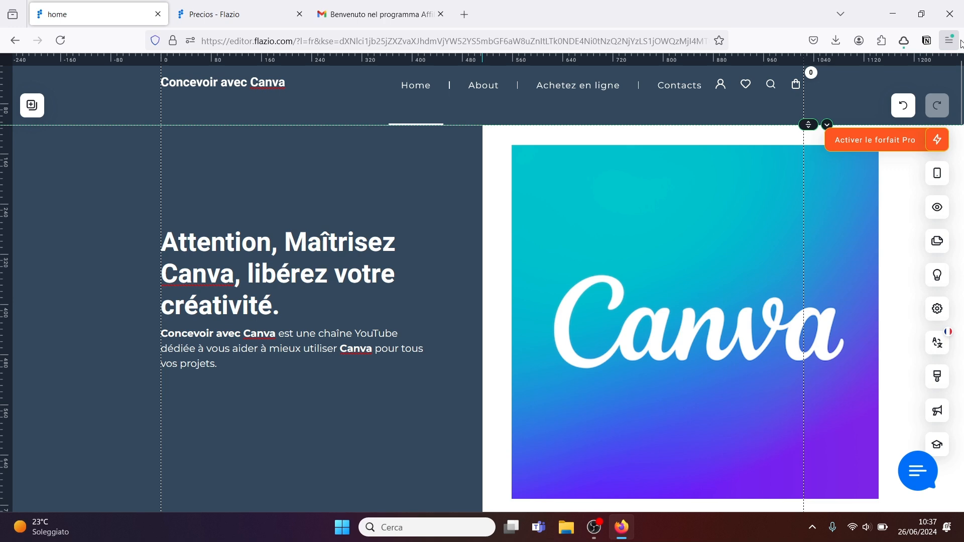
Step: Delete "Attention," from the start of the home page's main heading
scroll(518, 158, "down", 2)
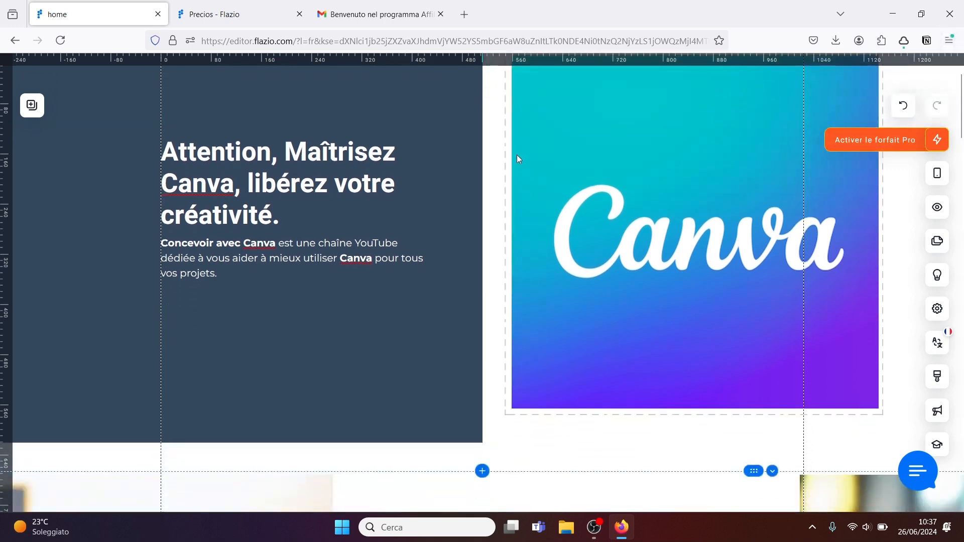
mouse_move(960, 125)
left_mouse_down()
mouse_move(960, 253)
mouse_move(961, 111)
left_mouse_up()
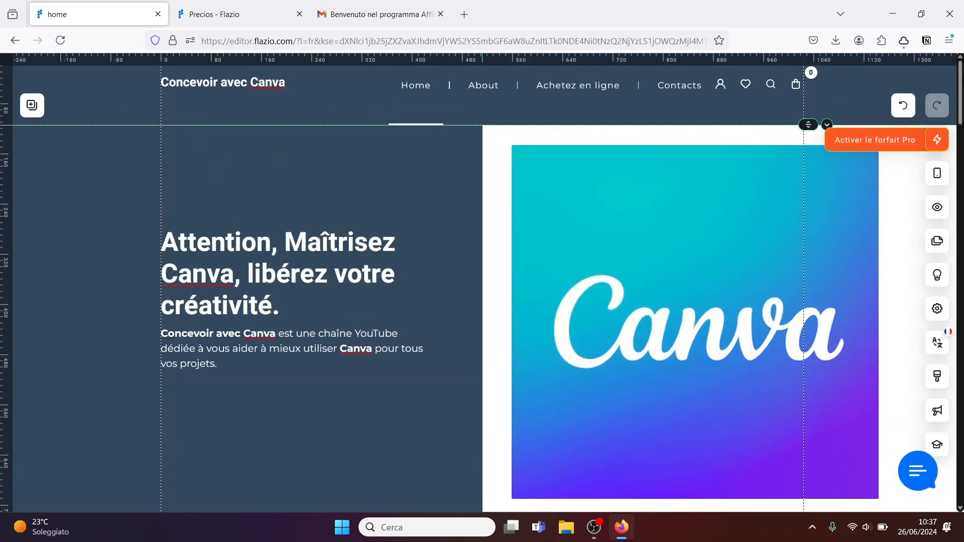
left_click(269, 245)
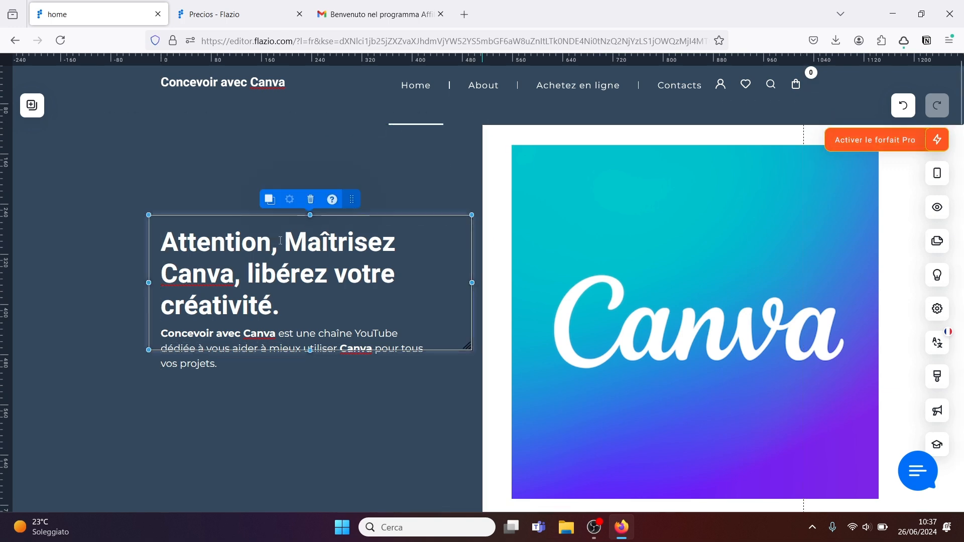
left_click_drag(284, 243, 160, 242)
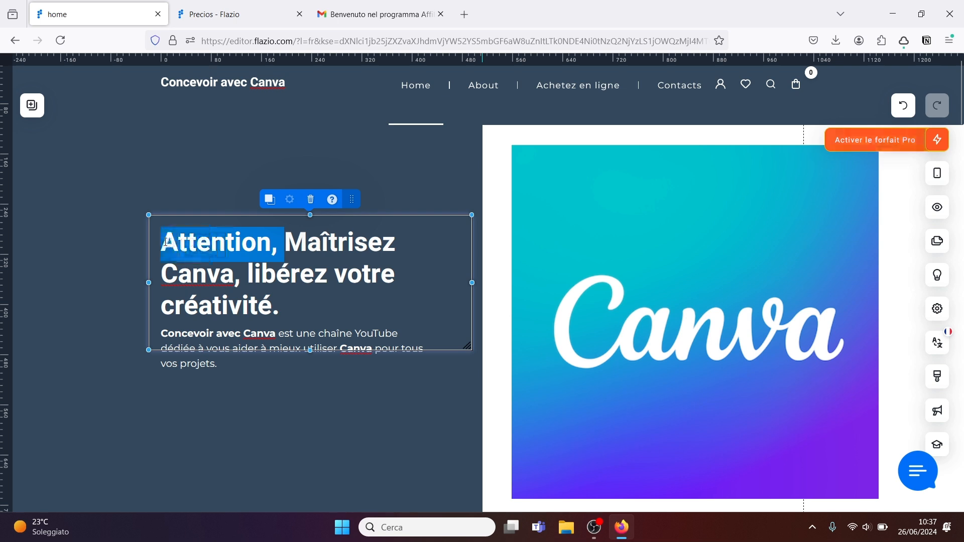
key("BackSpace")
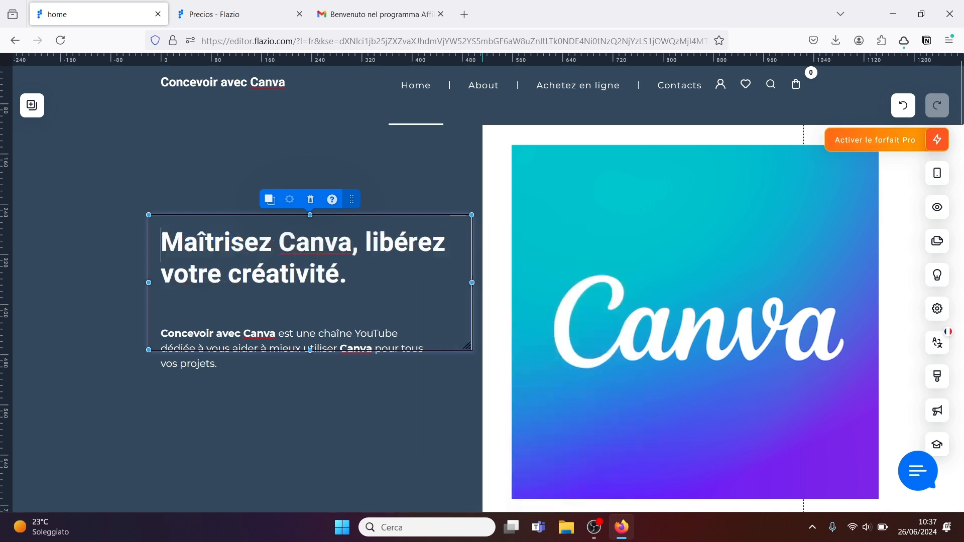
left_click(92, 243)
Step: Examine the editing options for the main heading's text block
left_click(207, 244)
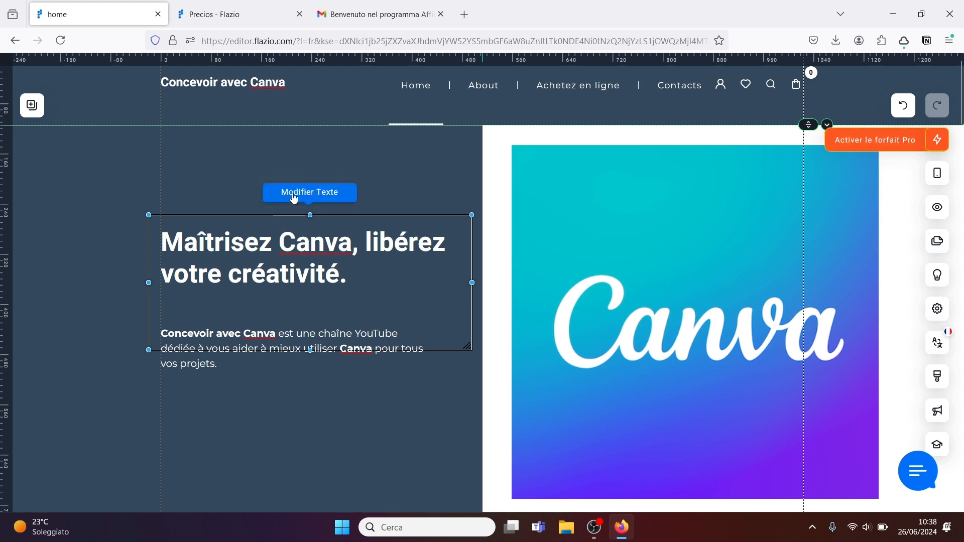
left_click(295, 199)
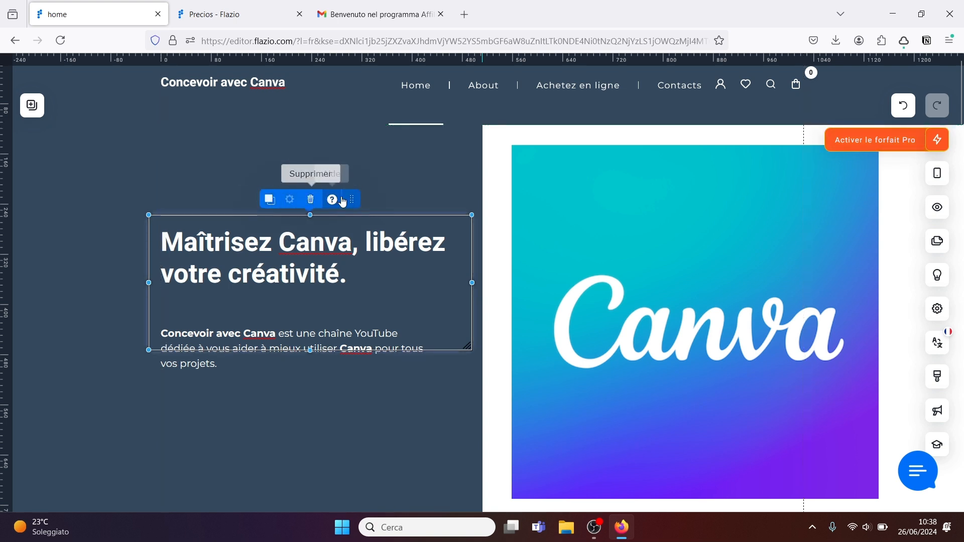
left_click(171, 179)
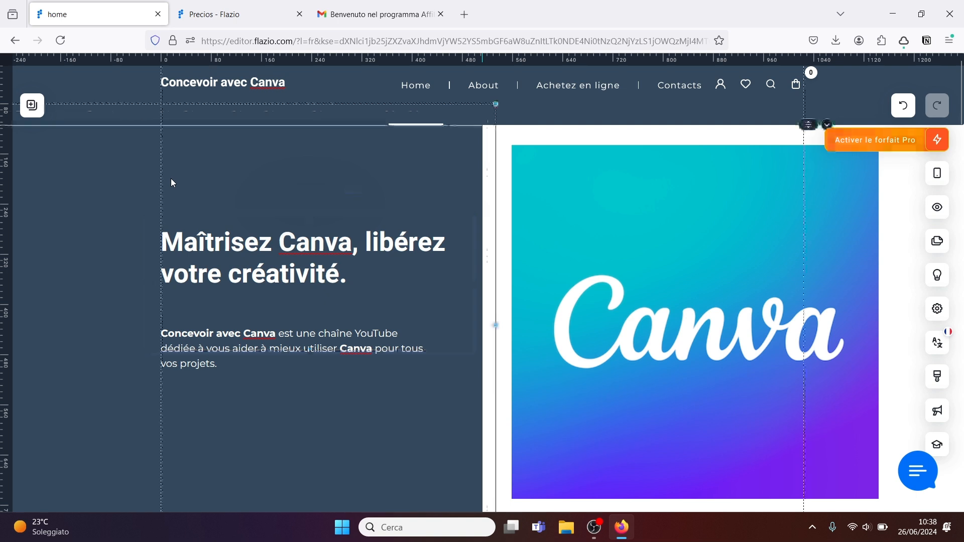
Step: Browse the element library's categories and open the Multimédia category with its image elements
left_click(31, 112)
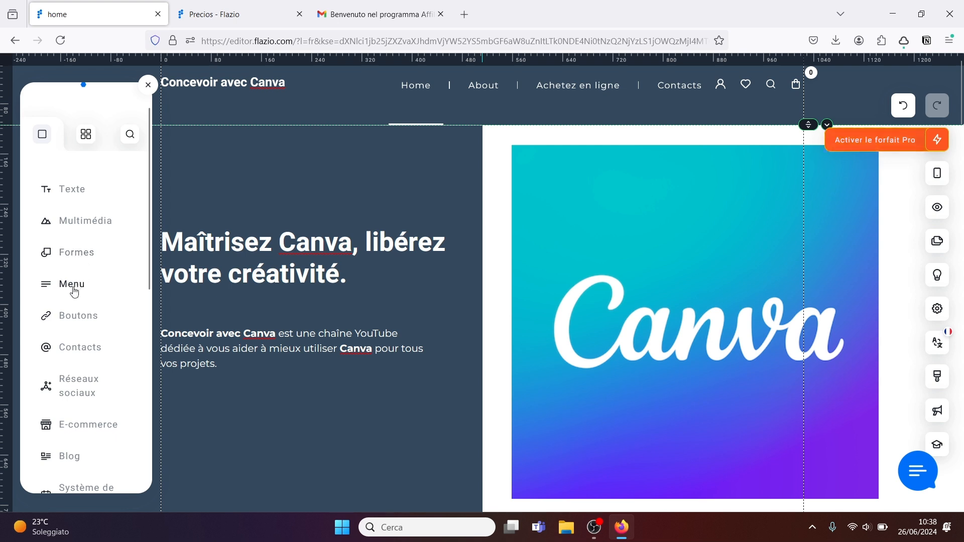
left_click_drag(147, 253, 144, 226)
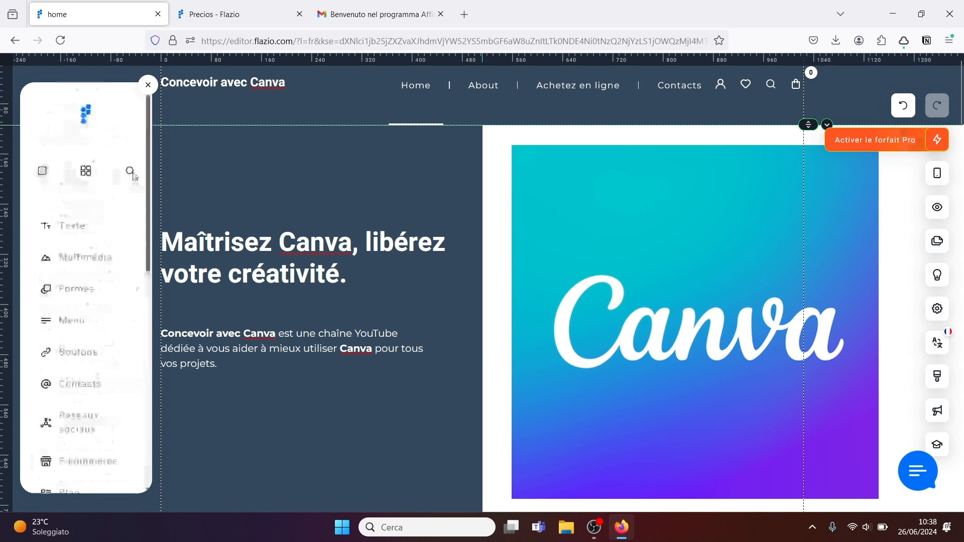
left_click(146, 90)
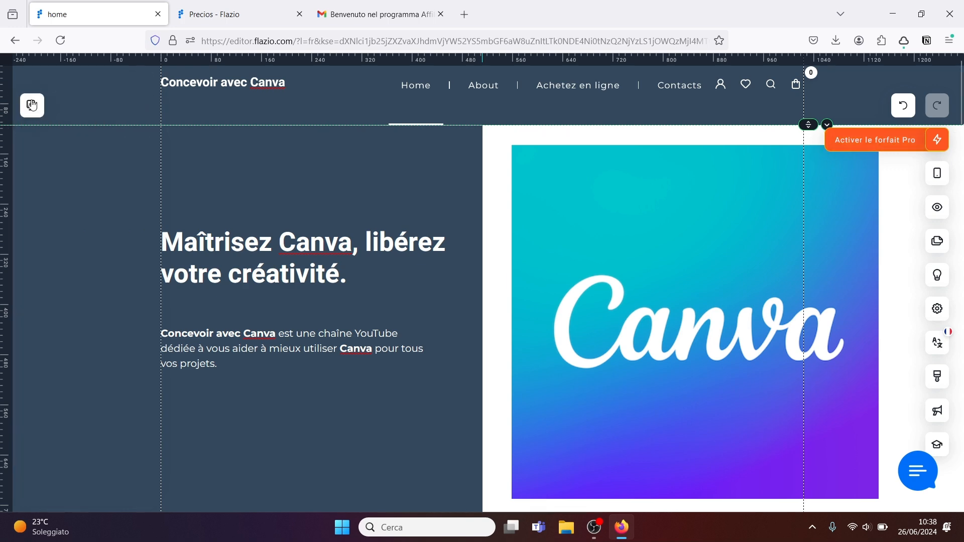
left_click(33, 106)
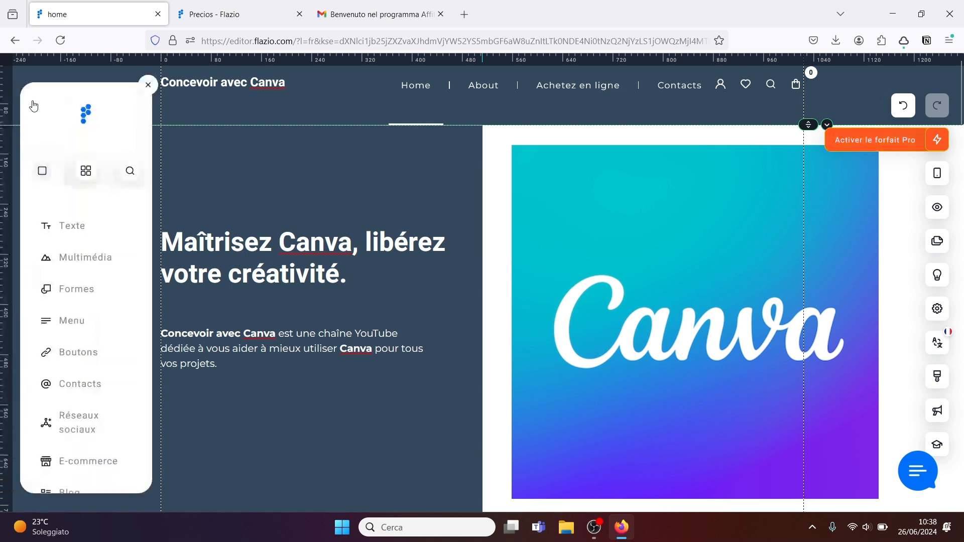
left_click(66, 256)
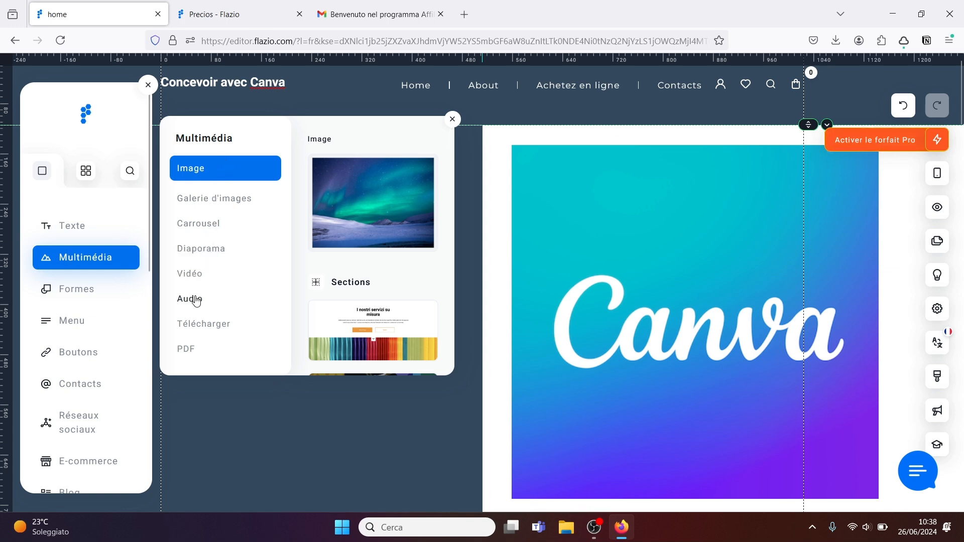
left_click_drag(369, 200, 226, 143)
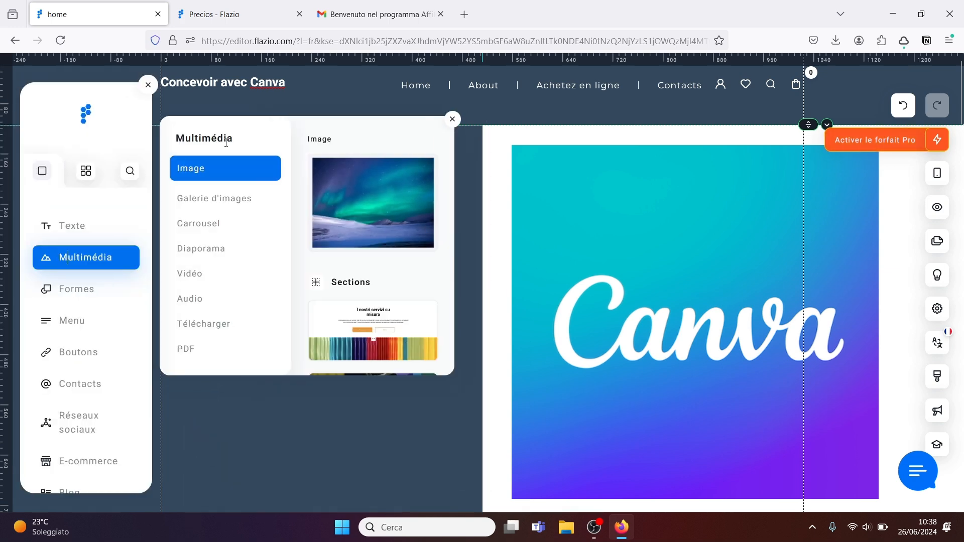
Step: Upload Miniatures(139) from the Download folder into the new image element, enlarge it and place it below the home page's introductory paragraph
left_click(458, 120)
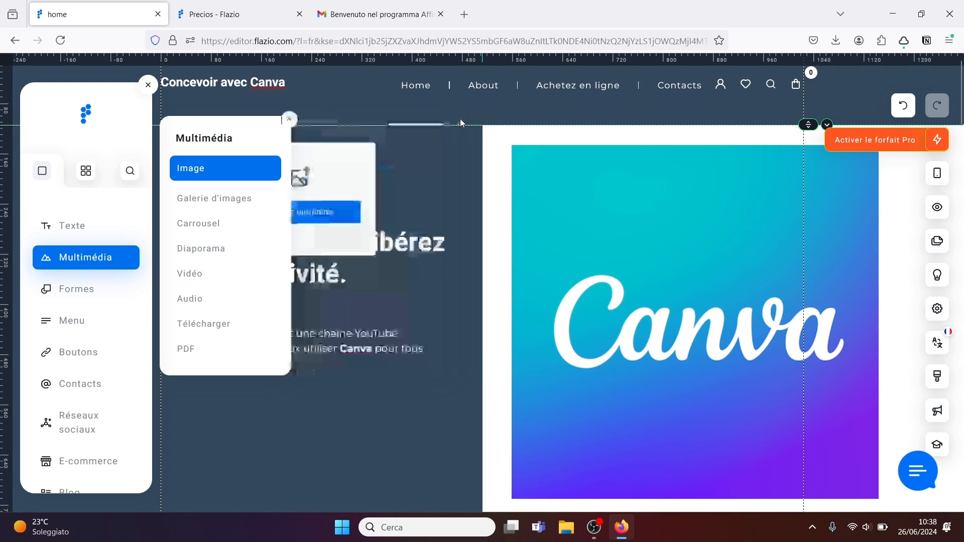
left_click(289, 120)
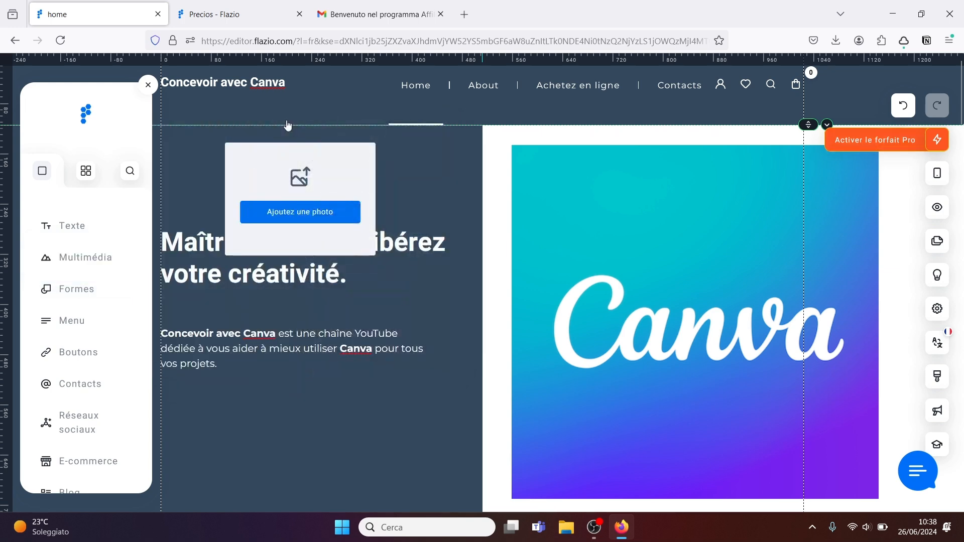
left_click(308, 213)
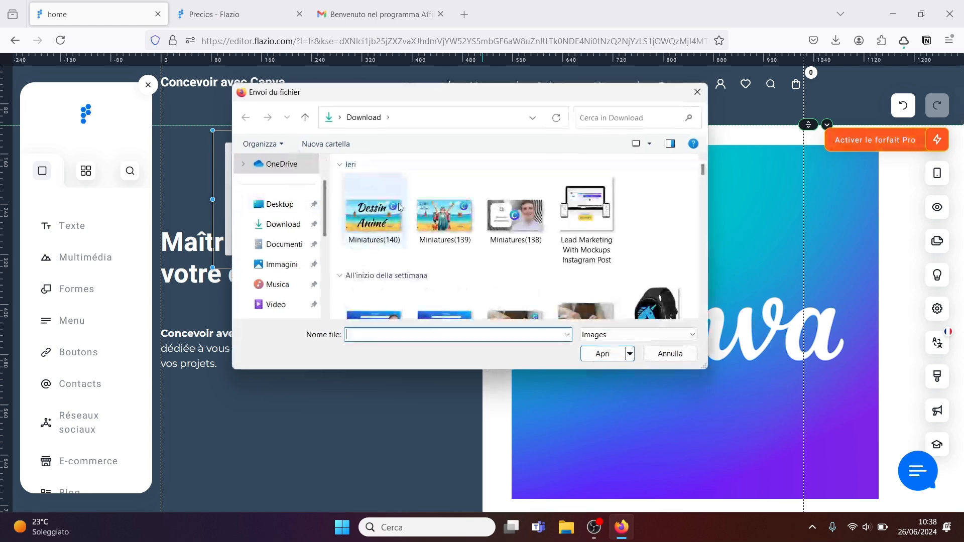
left_click(432, 218)
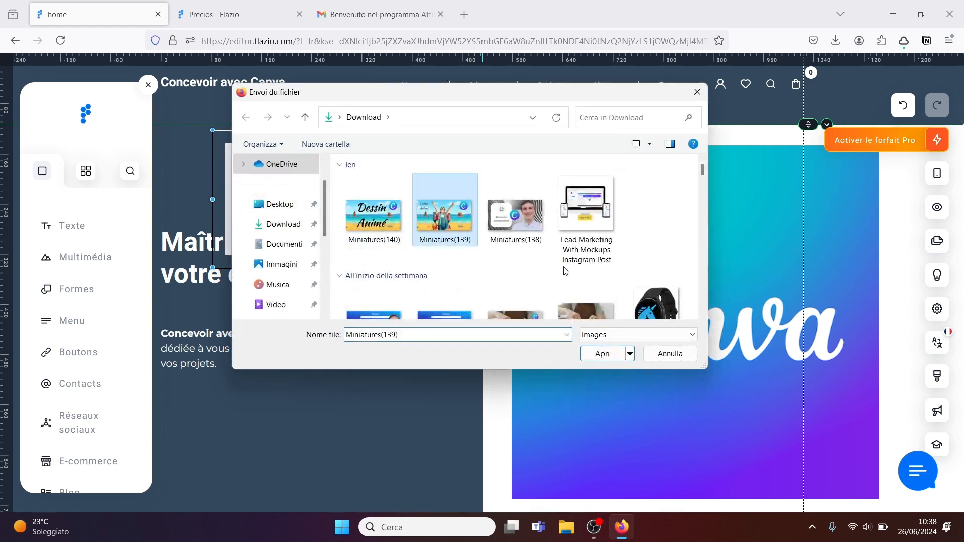
left_click(609, 356)
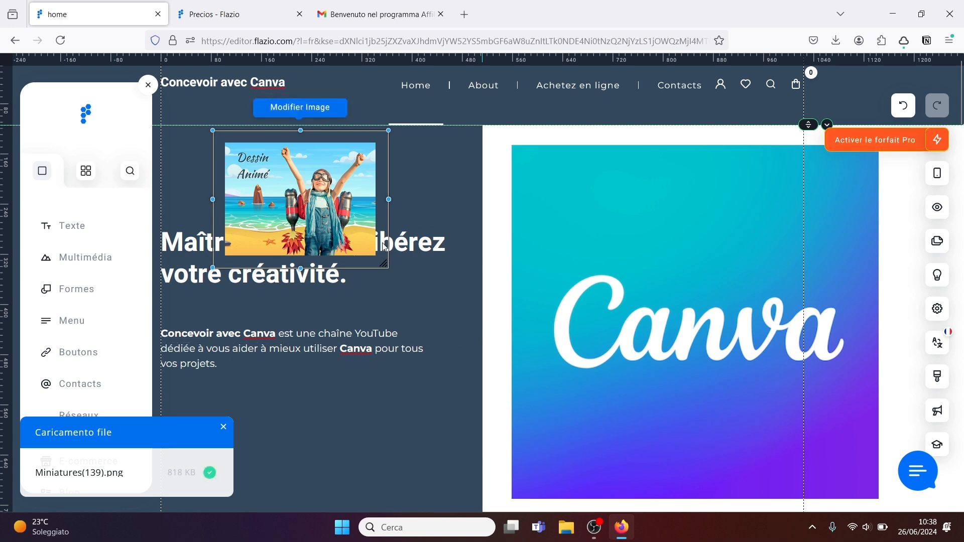
left_click_drag(389, 132, 476, 65)
left_click_drag(369, 157, 306, 469)
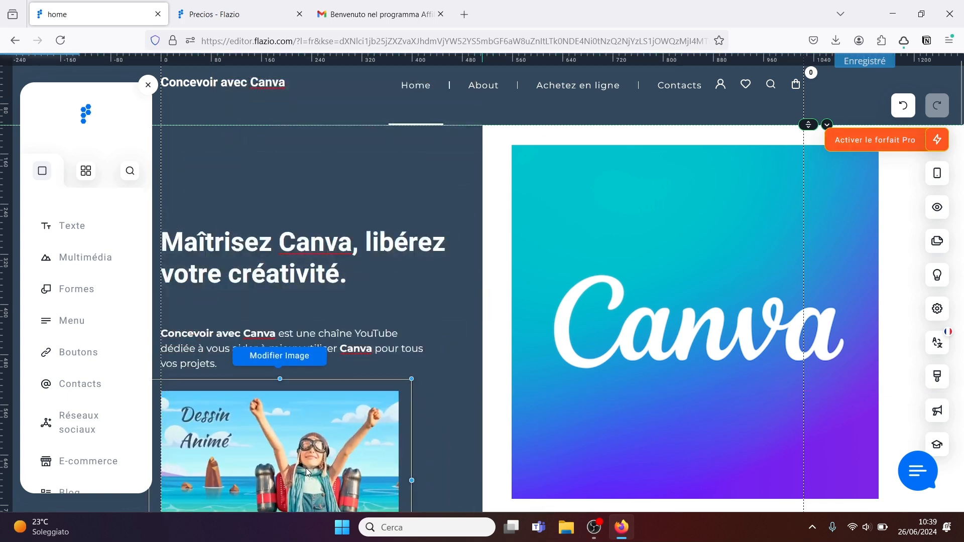
Step: Delete the uploaded Miniatures(139) image from the home page
left_click(277, 357)
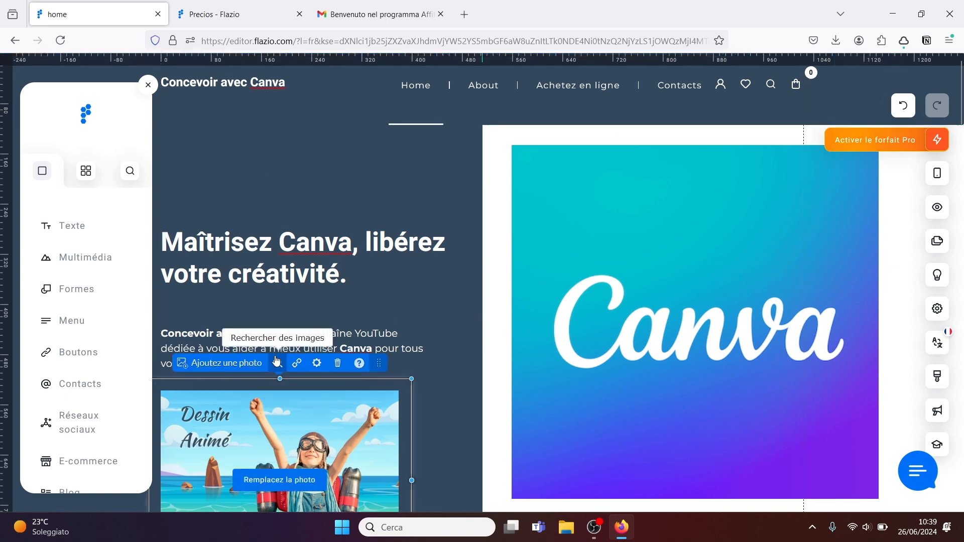
left_click(338, 363)
left_click(527, 322)
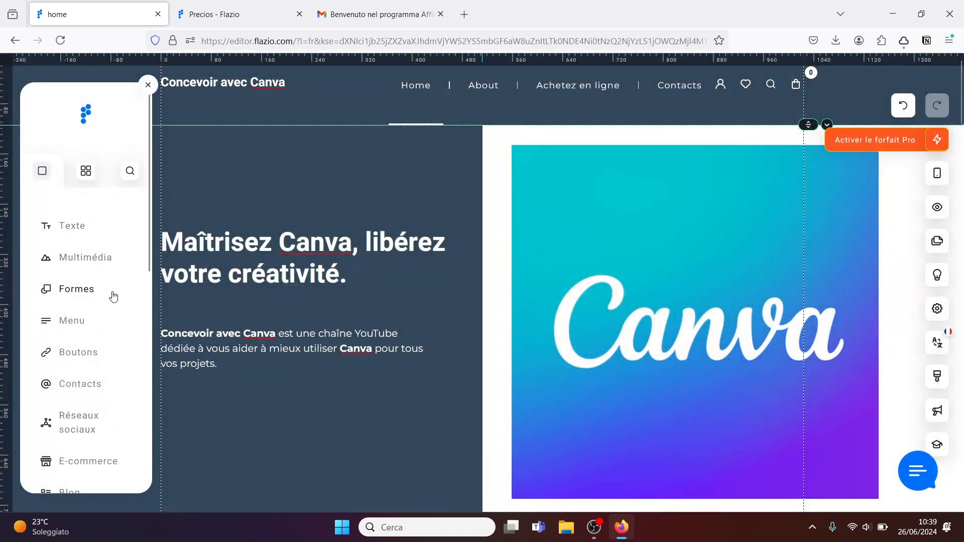
Step: Look through the element library's remaining categories, close the library and look over the home page
left_click_drag(146, 237, 143, 166)
left_click(148, 86)
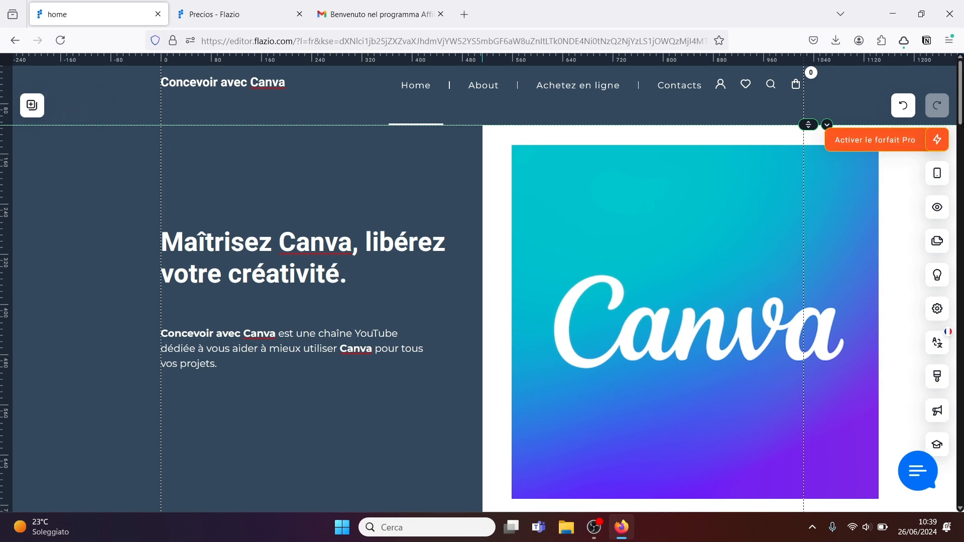
mouse_move(962, 87)
left_mouse_down()
mouse_move(962, 165)
mouse_move(963, 86)
left_mouse_up()
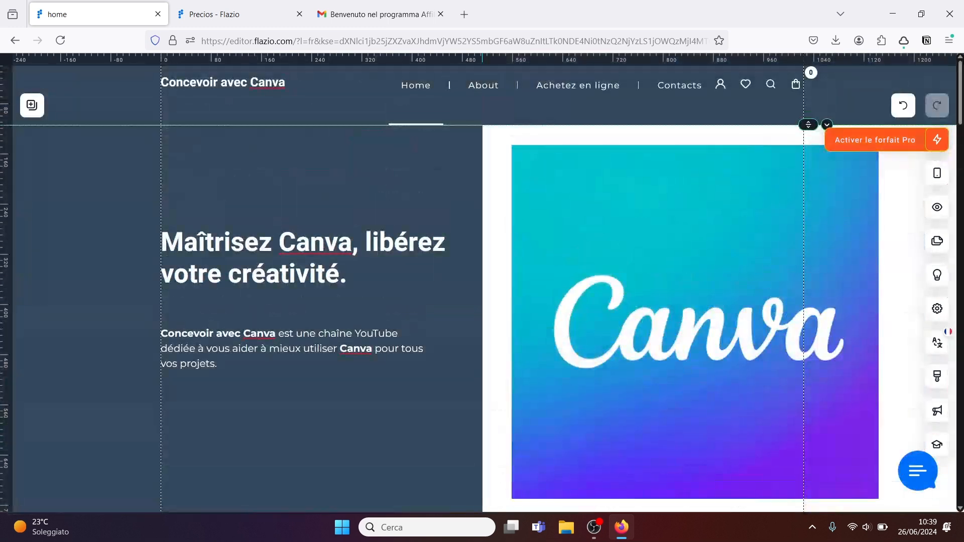
Step: View the home page in the Mobile editor, return to the Desktop version and close the editor selection
left_click(938, 175)
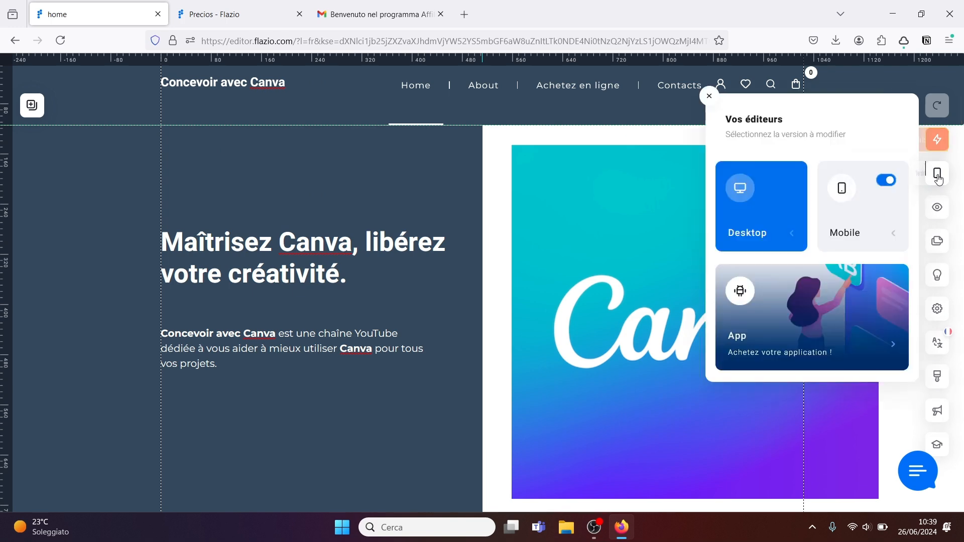
left_click(845, 200)
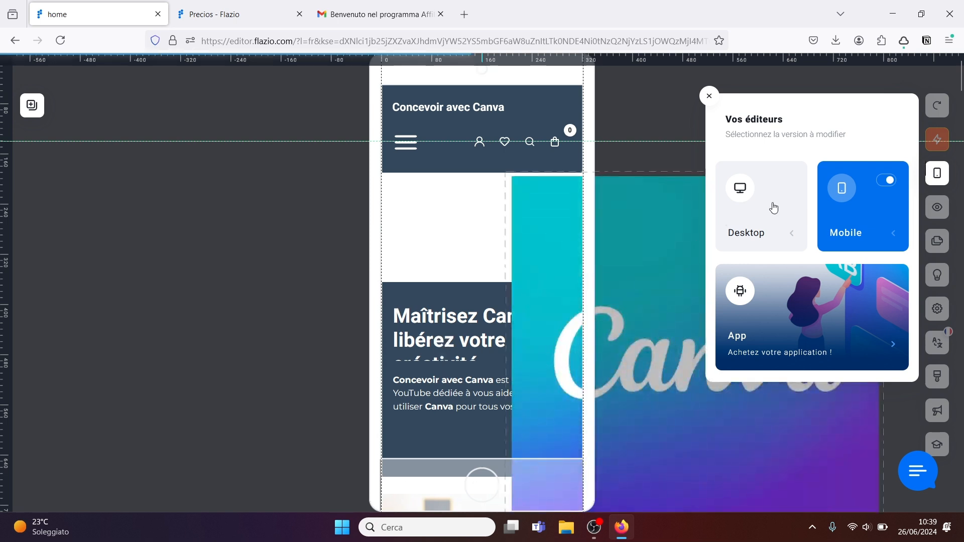
left_click(753, 195)
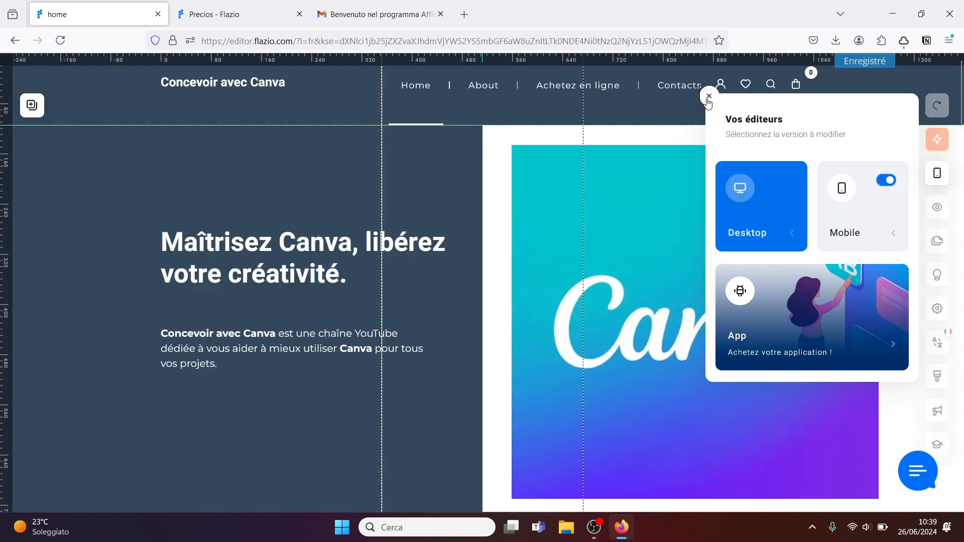
left_click(709, 97)
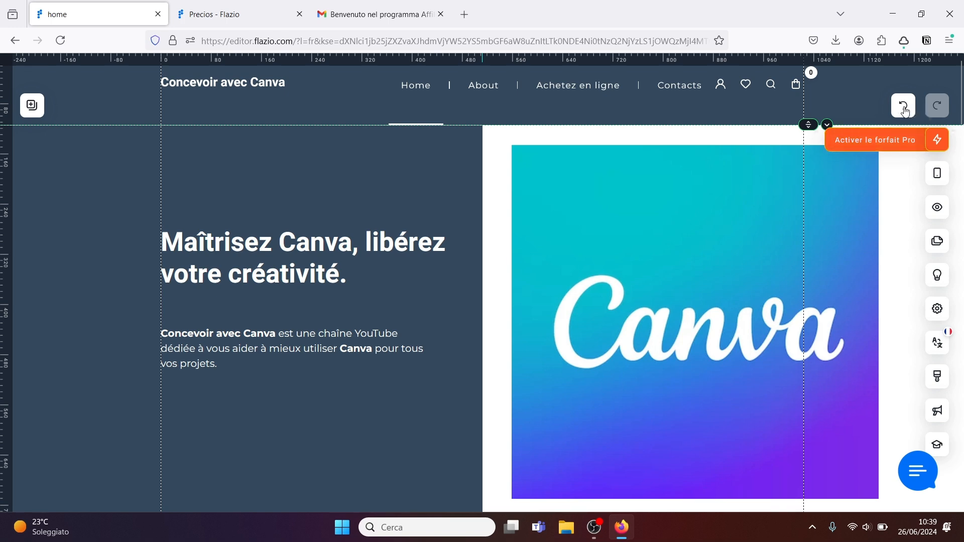
Step: Register "testpaolo" as the free .flazio.fr site name and dismiss the Professionnel plan offer
left_click(937, 206)
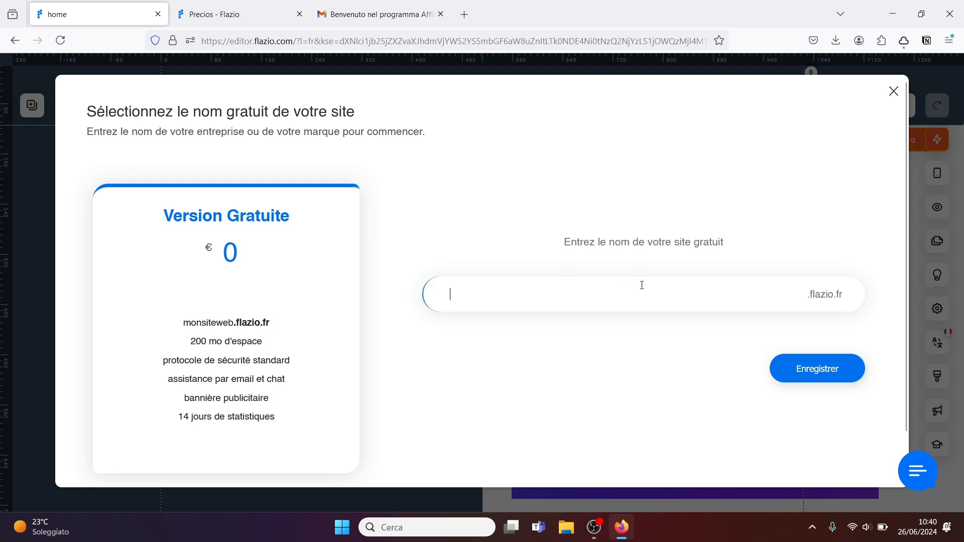
type("stpaolo")
left_click(815, 370)
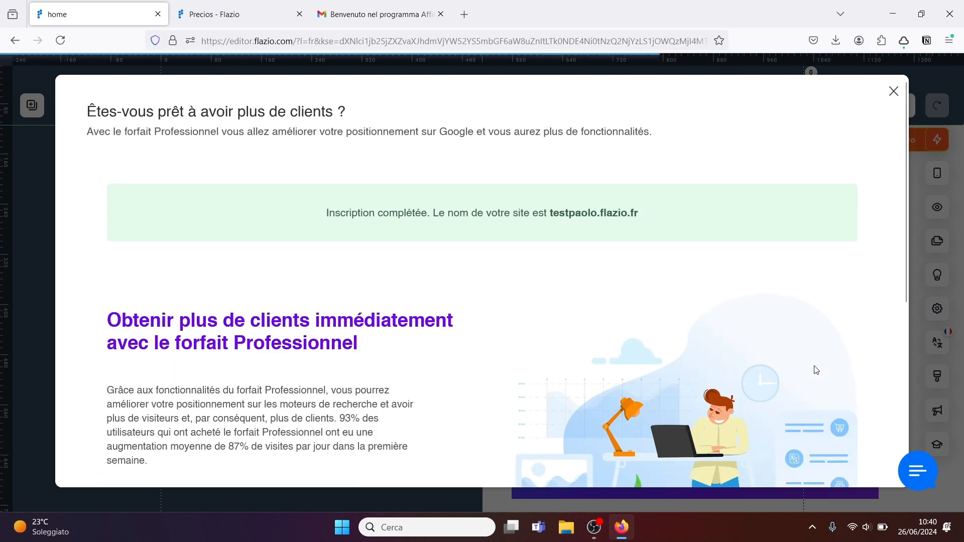
left_click(894, 92)
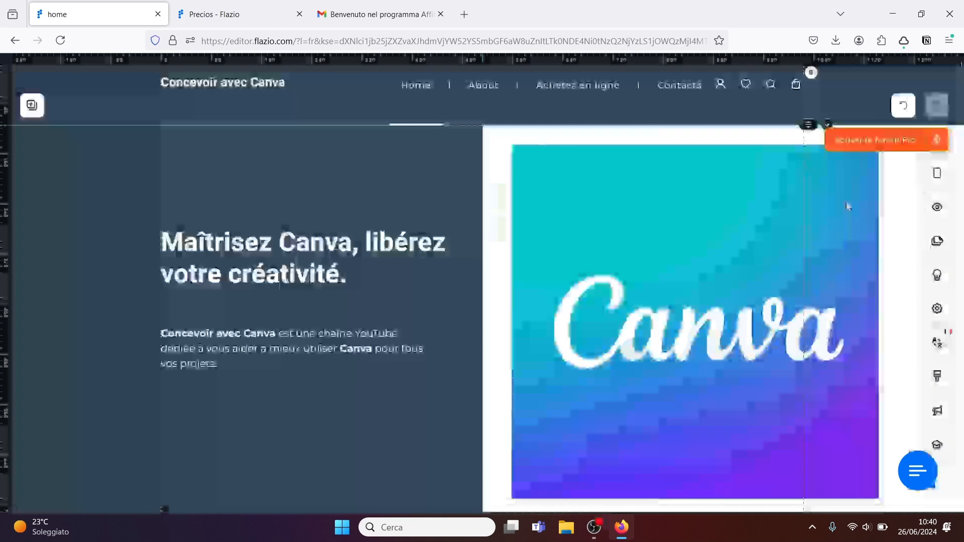
Step: Preview the live site, look through its Home, About, Achetez en ligne and Contacts pages, and return to the editor
left_click(938, 209)
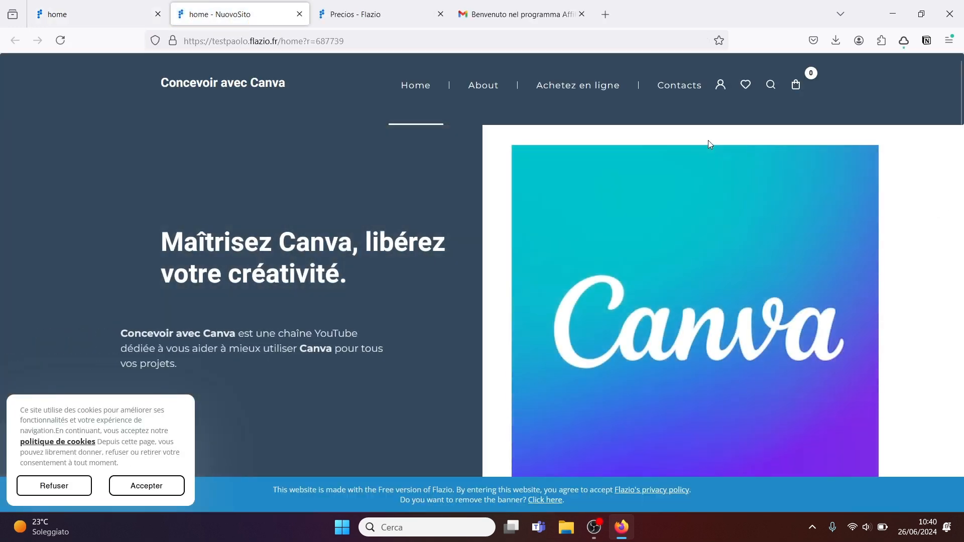
mouse_move(961, 95)
left_mouse_down()
mouse_move(961, 342)
mouse_move(961, 99)
left_mouse_up()
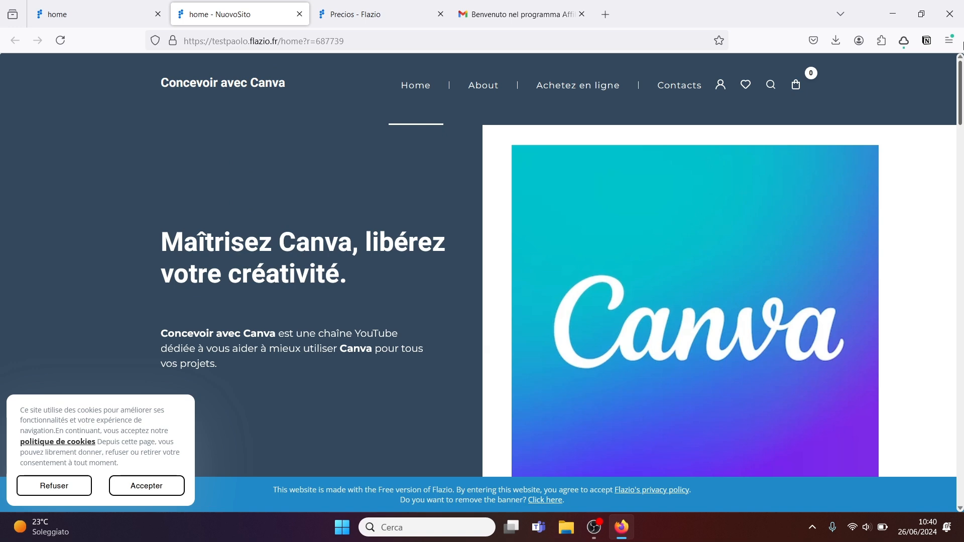
left_click(490, 92)
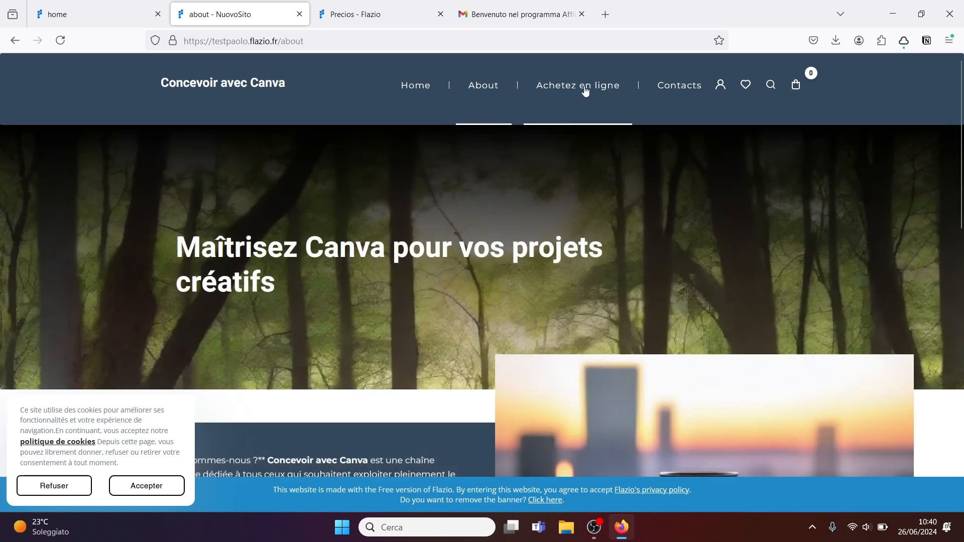
left_click(586, 91)
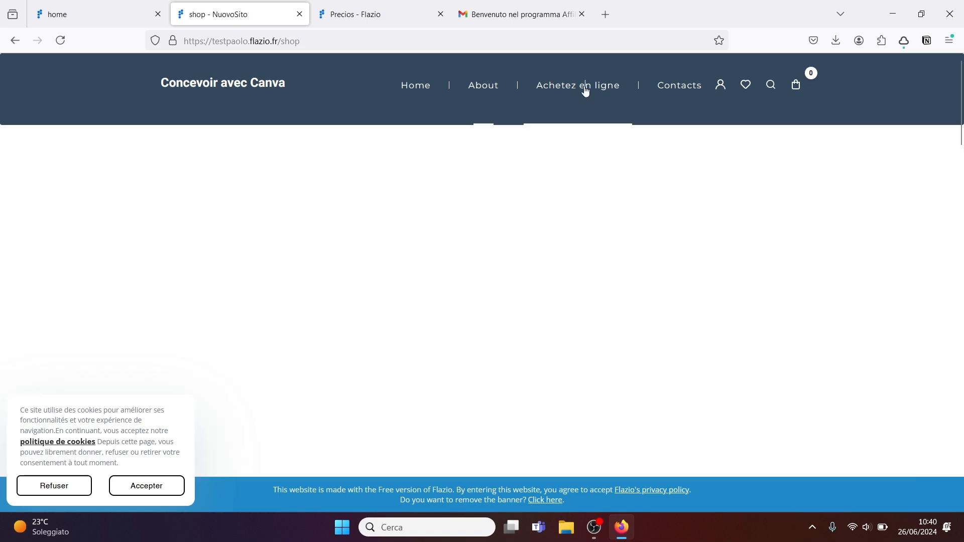
left_click_drag(961, 106, 963, 45)
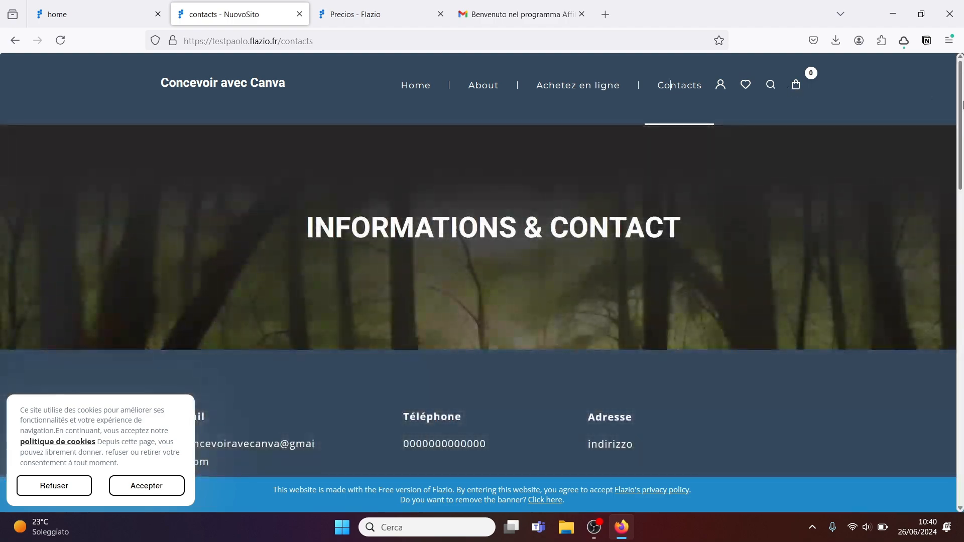
left_click_drag(962, 108, 962, 75)
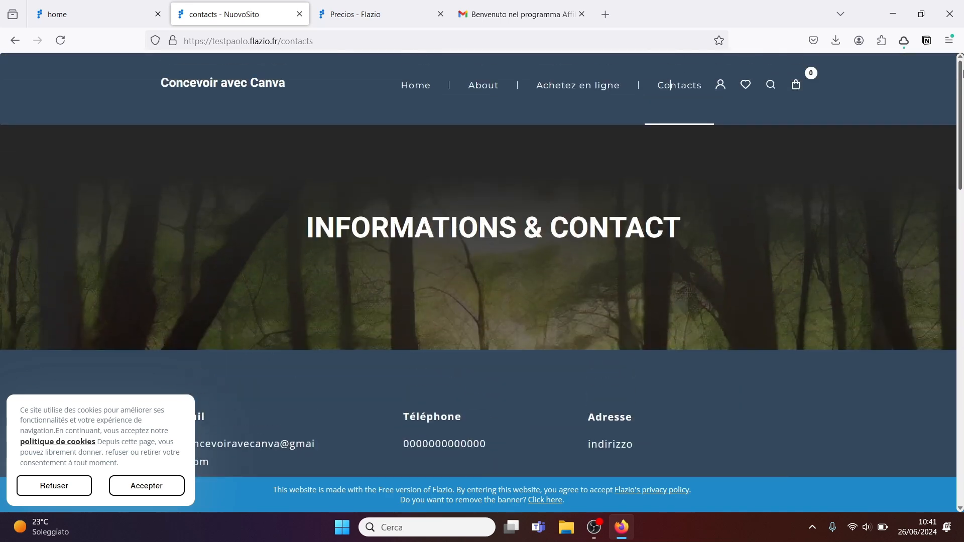
left_click(416, 88)
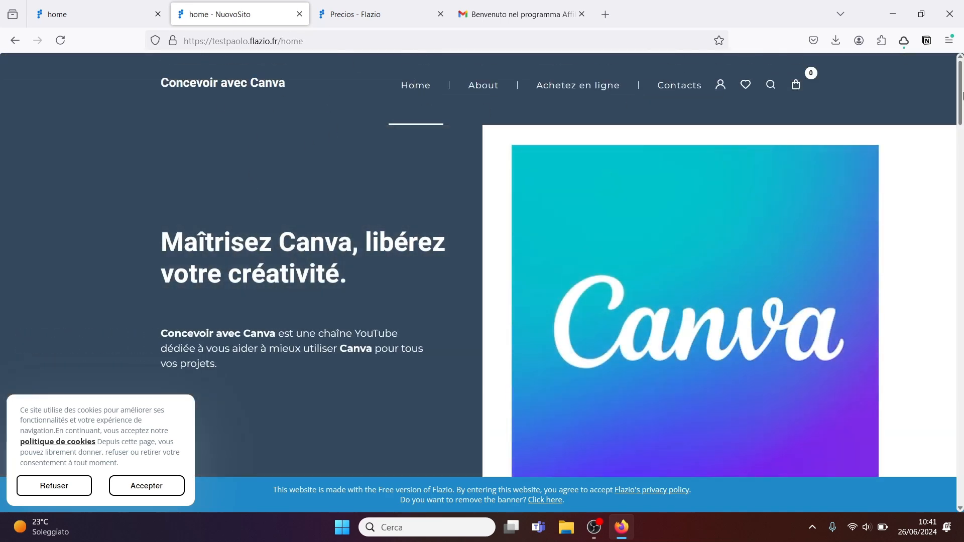
scroll(962, 93, "down", 15)
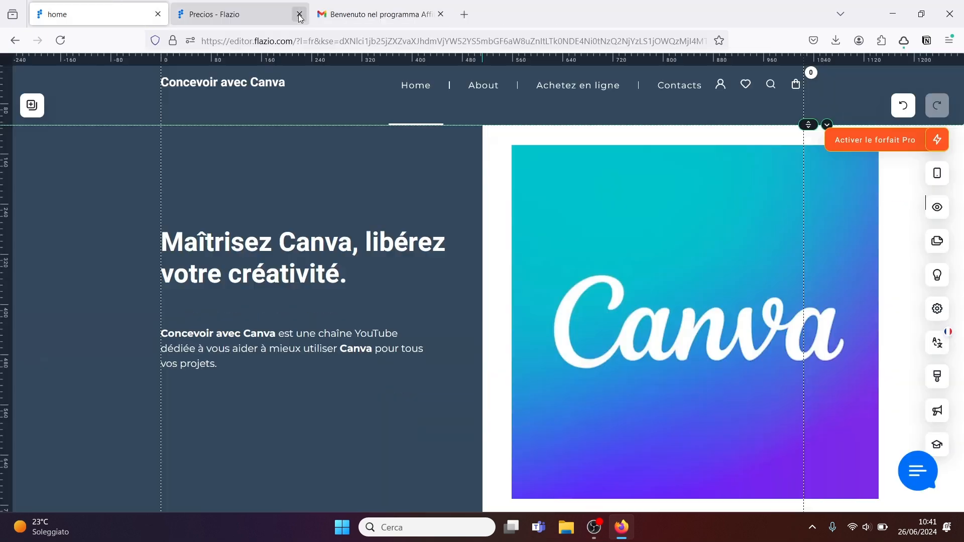
left_click(300, 14)
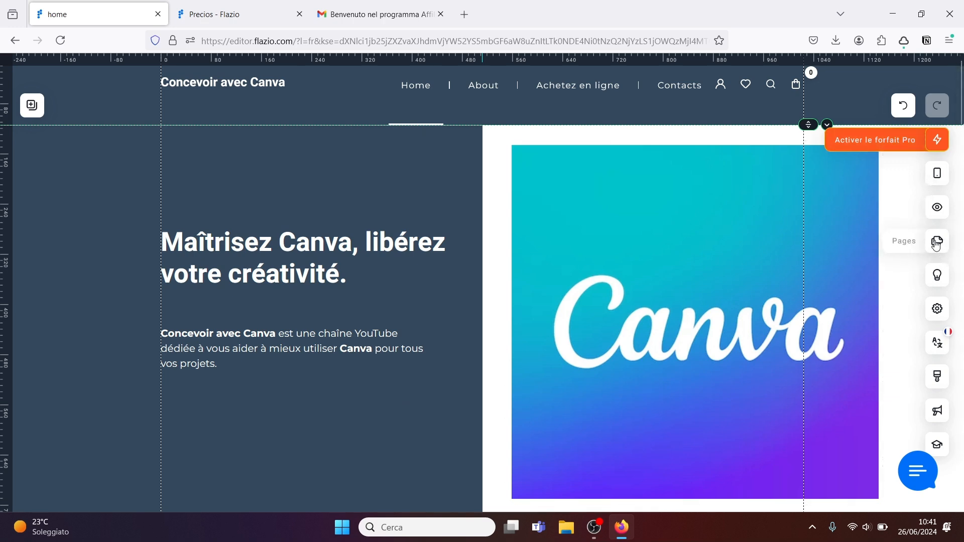
Step: View the about and contacts pages through the site's page navigation, check its Pop-up section and close the navigation
left_click(937, 244)
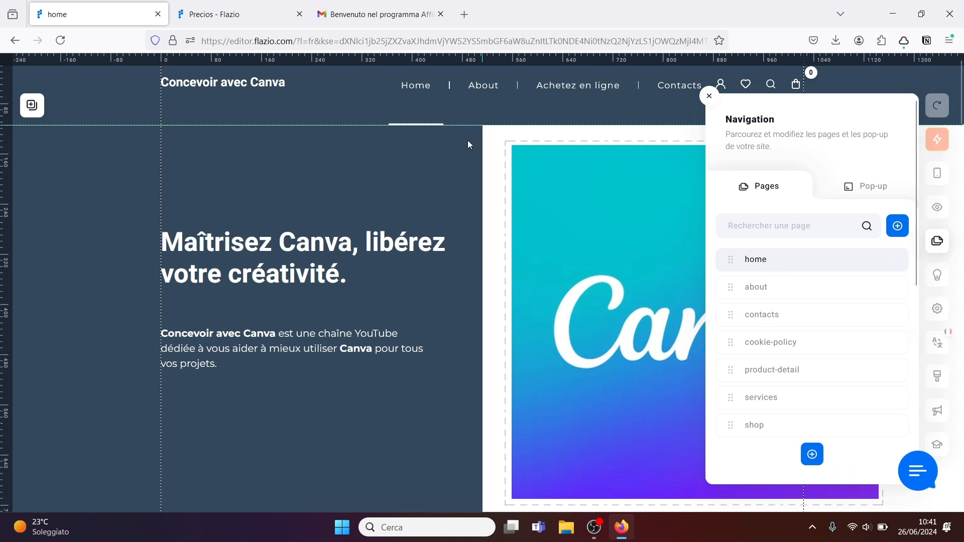
left_click(777, 294)
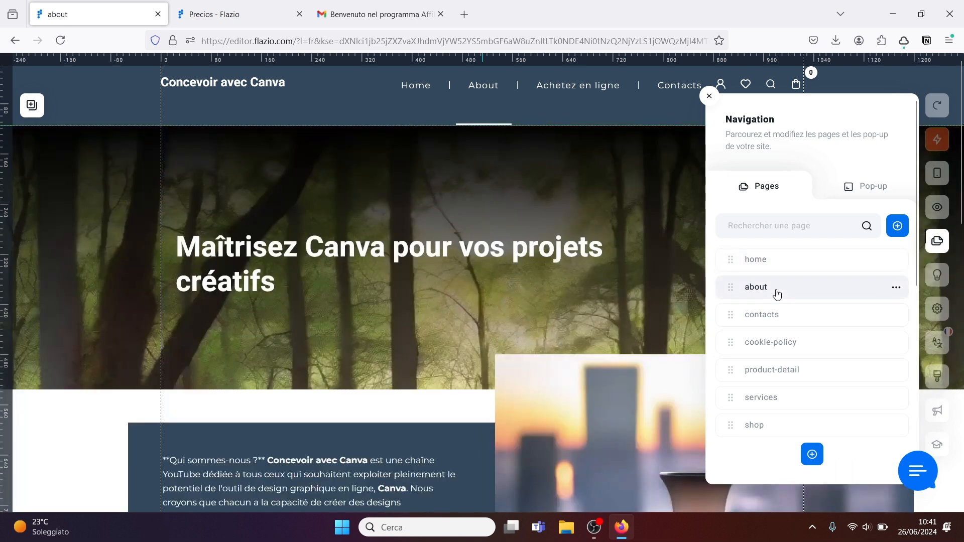
left_click(798, 319)
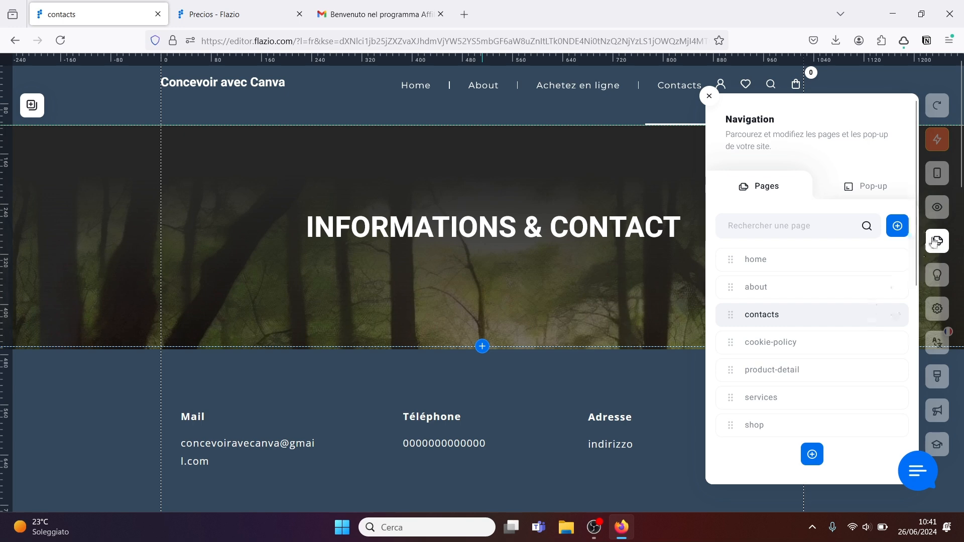
left_click(868, 200)
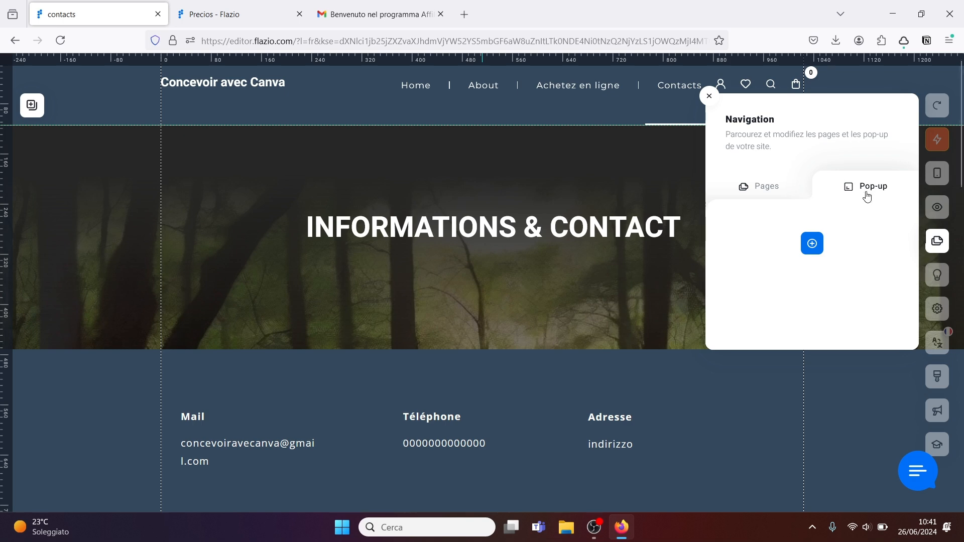
left_click(709, 100)
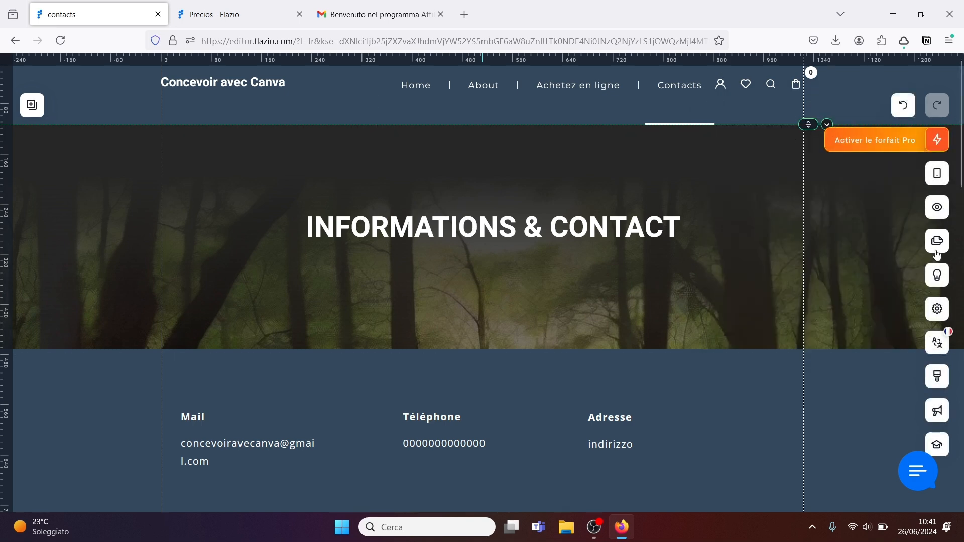
Step: Look through the site's dashboard with its E-commerce, Blog, SEO and Marketing options, and close it
left_click(938, 276)
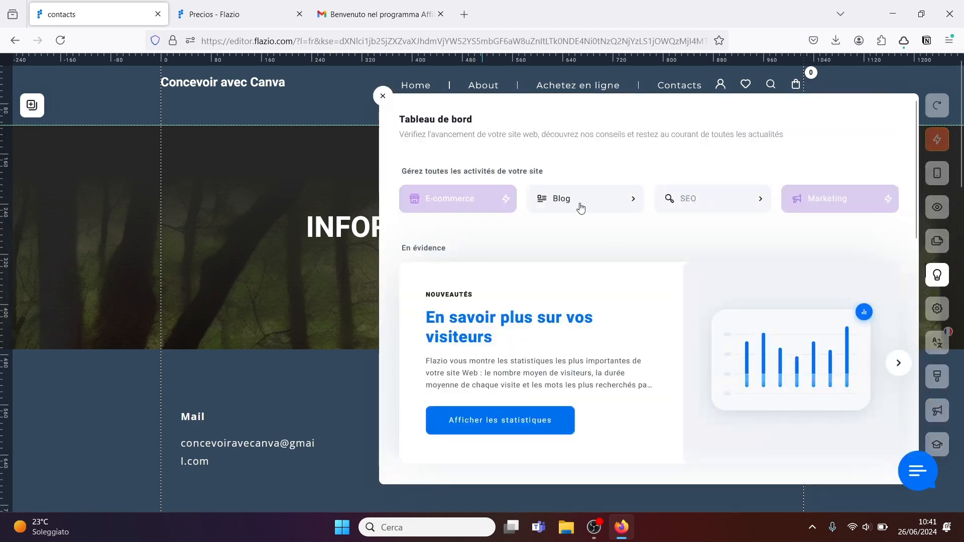
left_click_drag(918, 185, 906, 156)
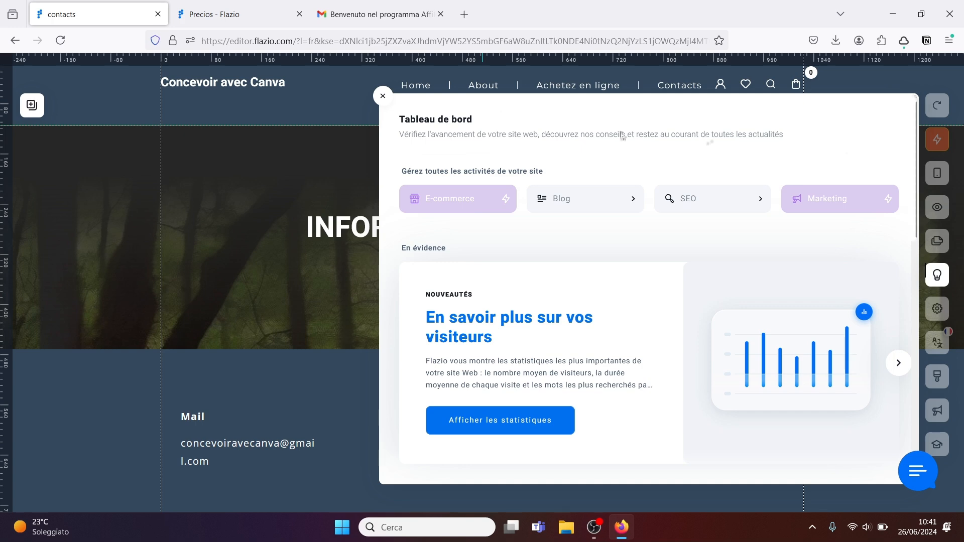
left_click(381, 98)
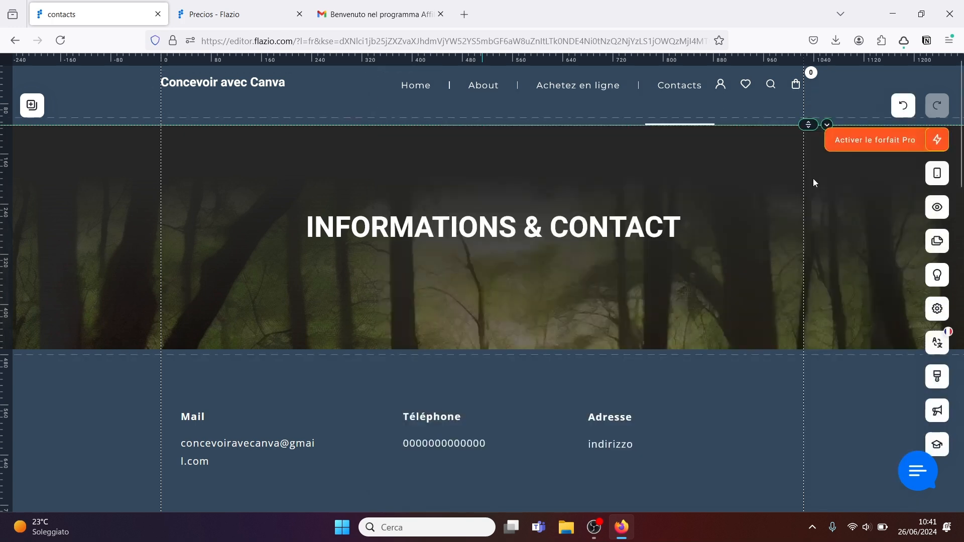
Step: Review the site's general settings and the account information in the website details, and close both
left_click(938, 310)
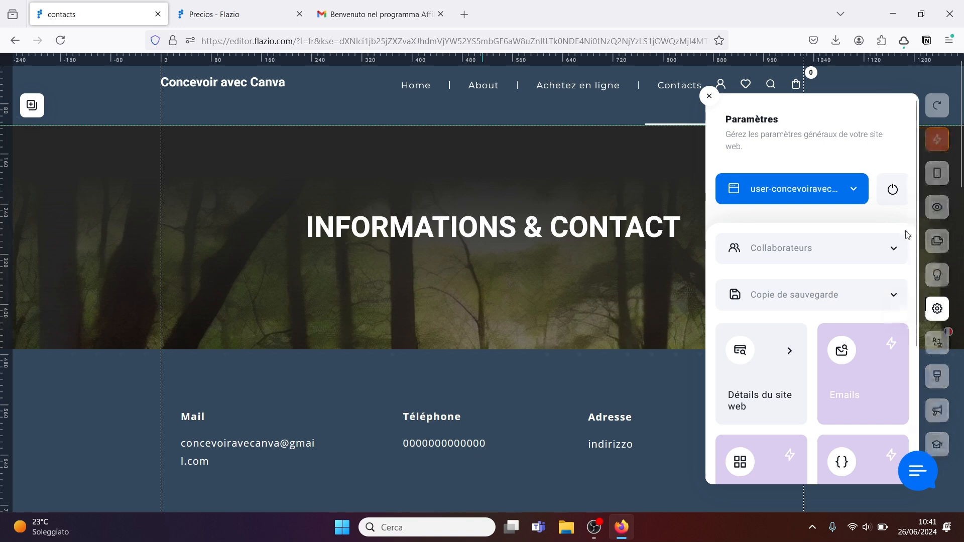
left_click_drag(915, 225, 915, 242)
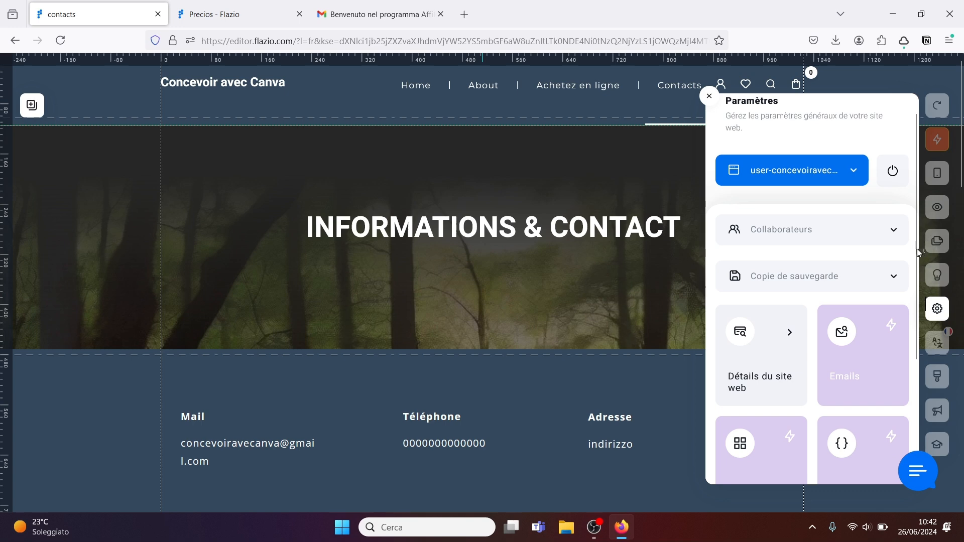
left_click_drag(916, 261, 915, 336)
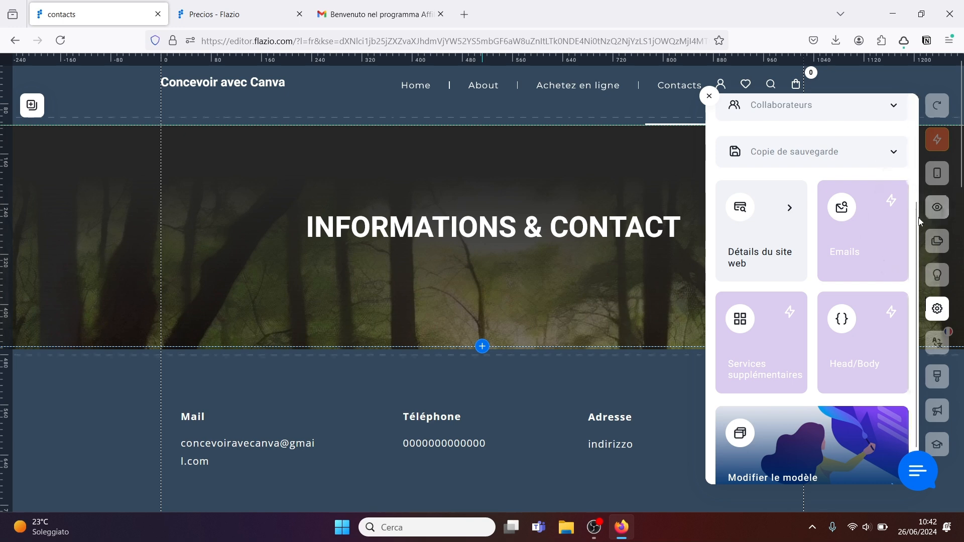
left_click(790, 209)
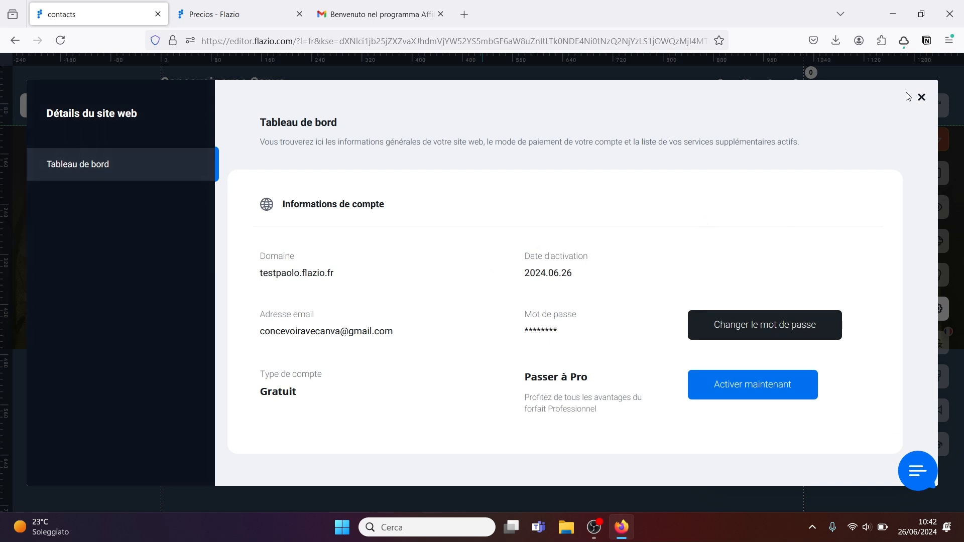
left_click(922, 99)
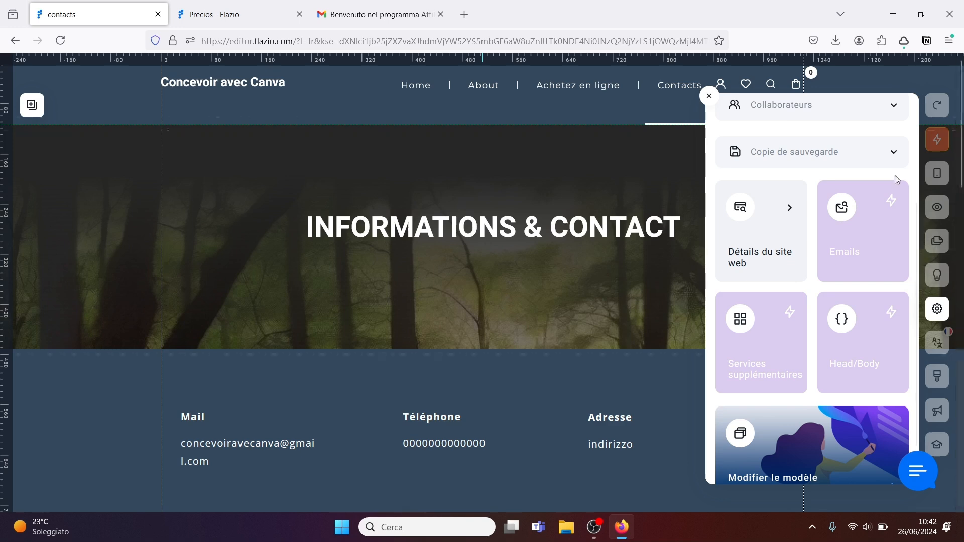
left_click(709, 96)
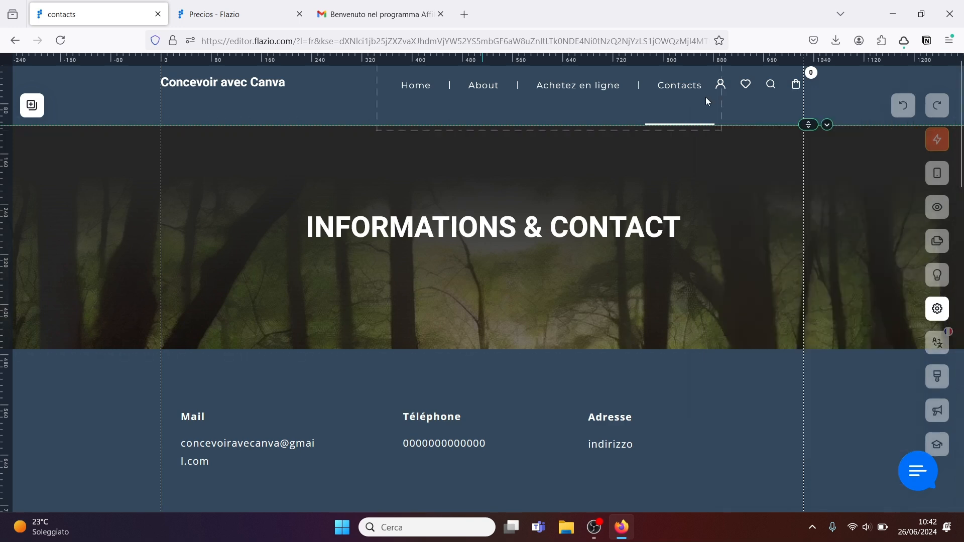
Step: Look through the site's multilingual options and its design settings for backgrounds, text styles and layers, and close them
left_click(937, 344)
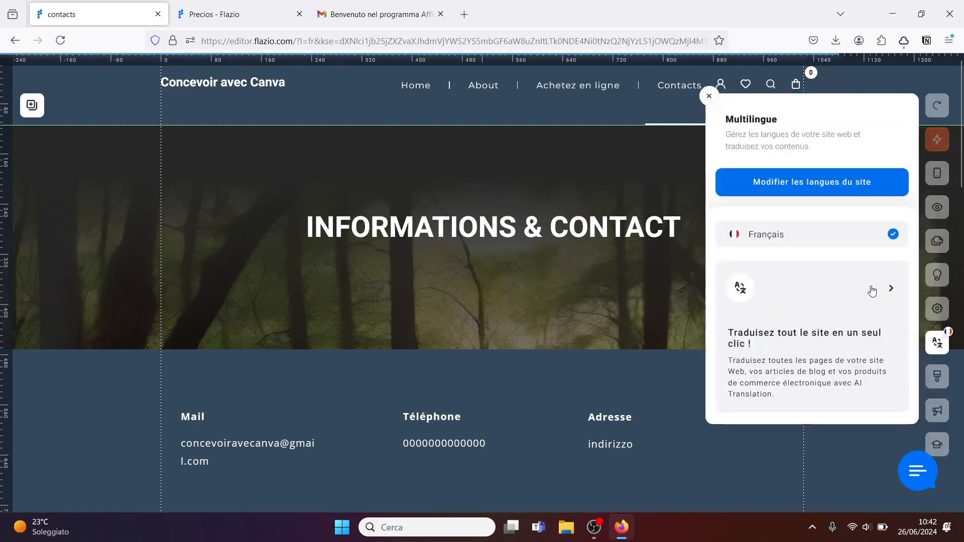
left_click(709, 96)
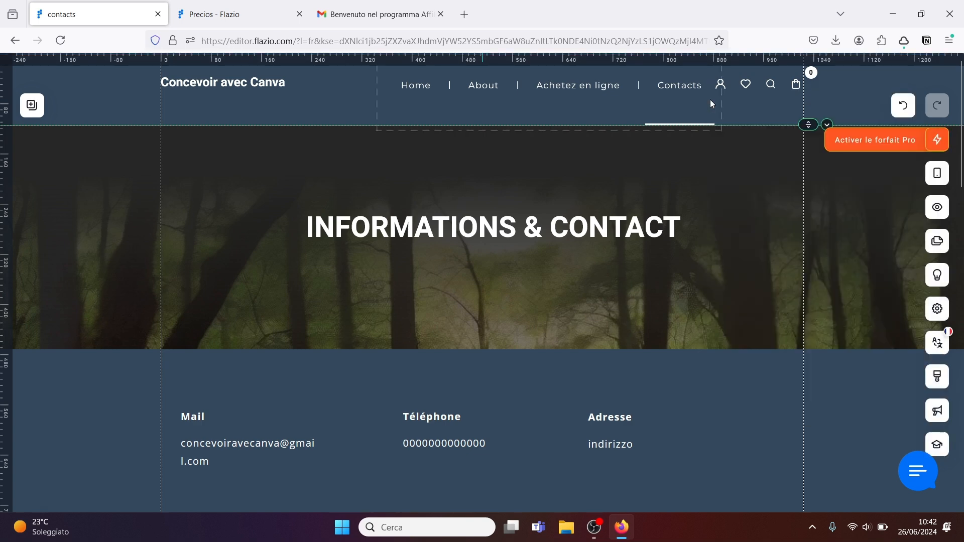
left_click(934, 377)
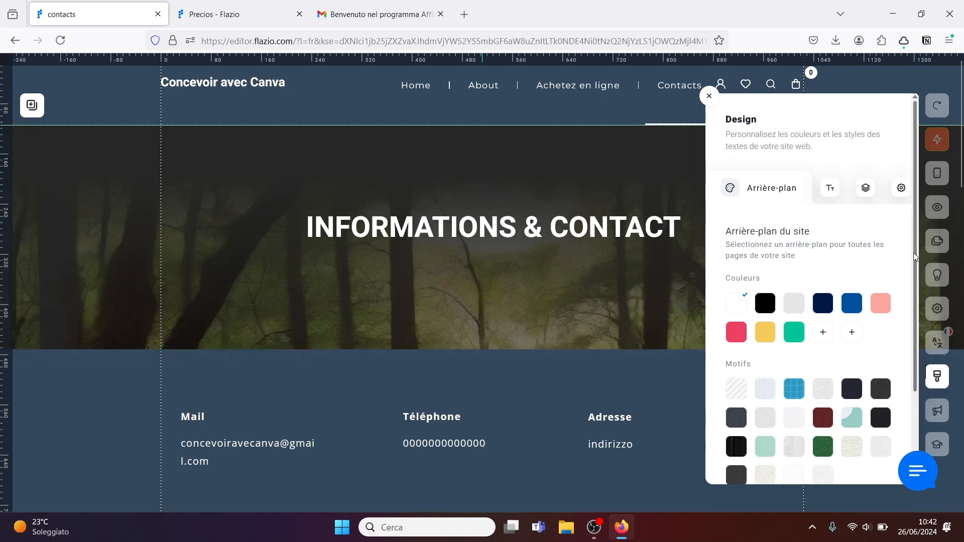
left_click_drag(915, 256, 912, 315)
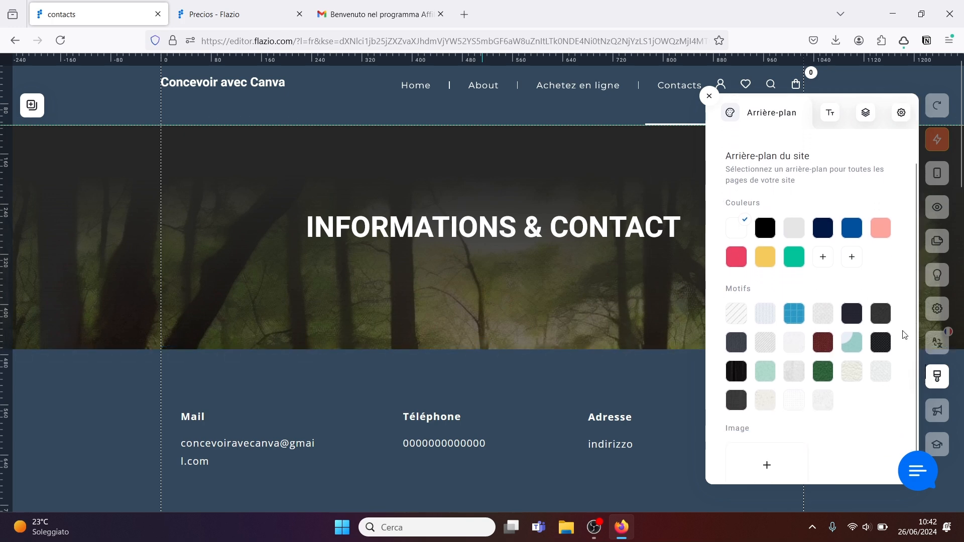
left_click_drag(915, 281, 918, 147)
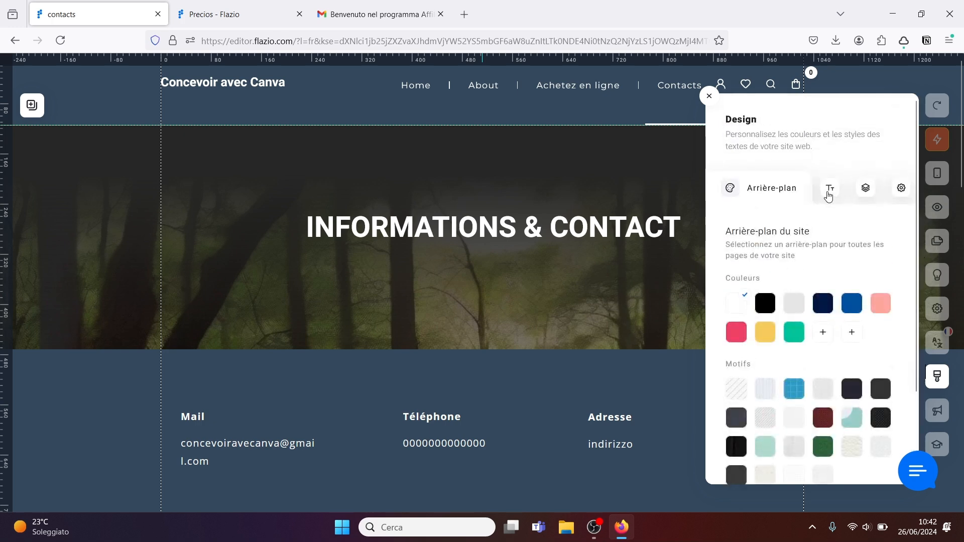
left_click(829, 194)
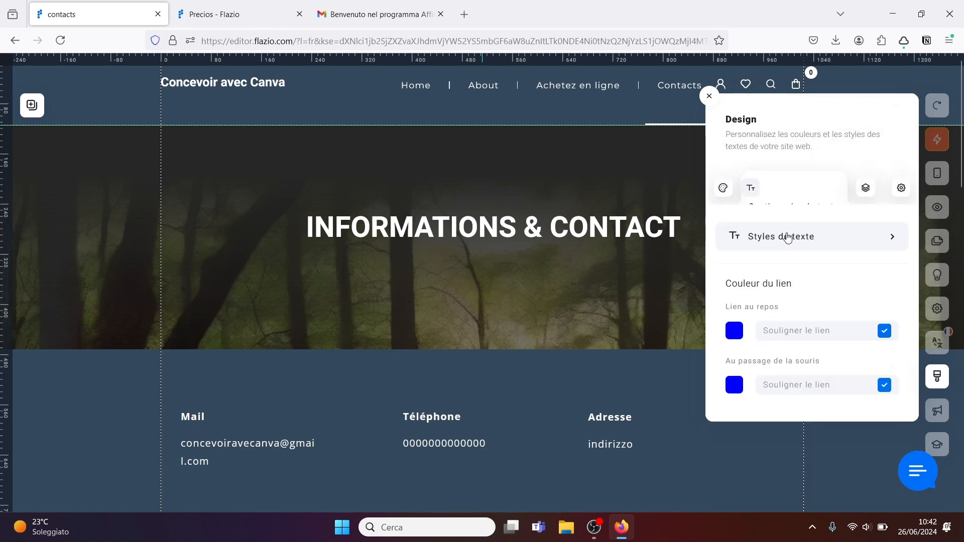
left_click(864, 191)
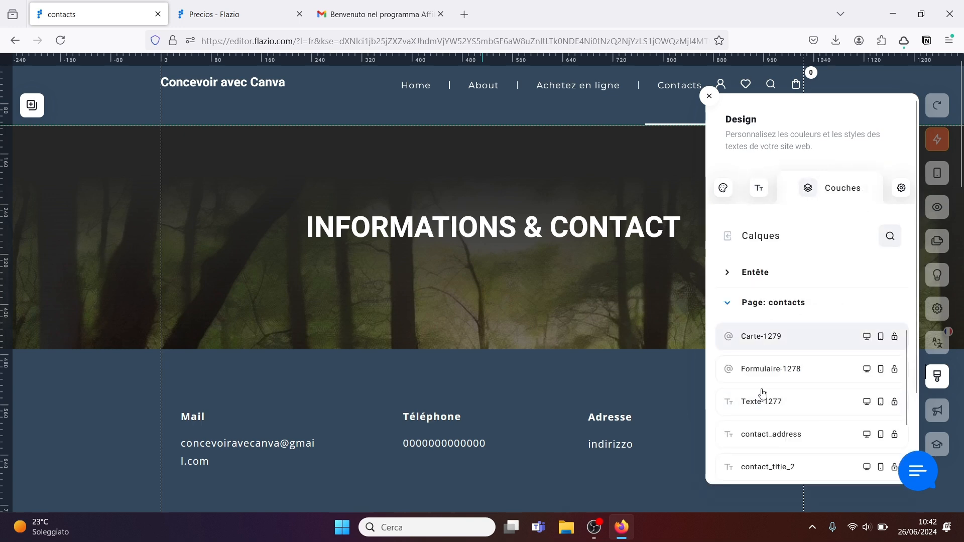
left_click(709, 96)
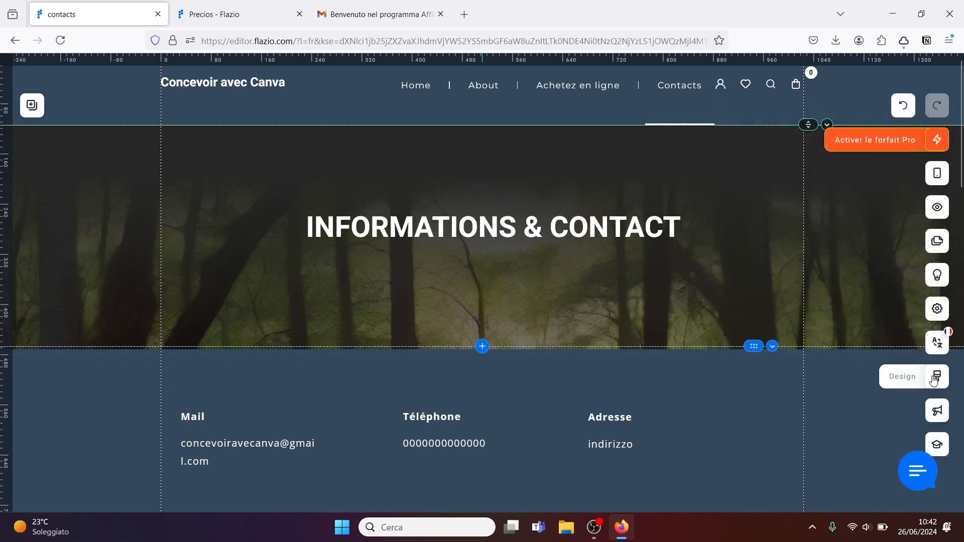
Step: Look through the marketing tools, including the advanced chat and social website settings, and close them
left_click(938, 411)
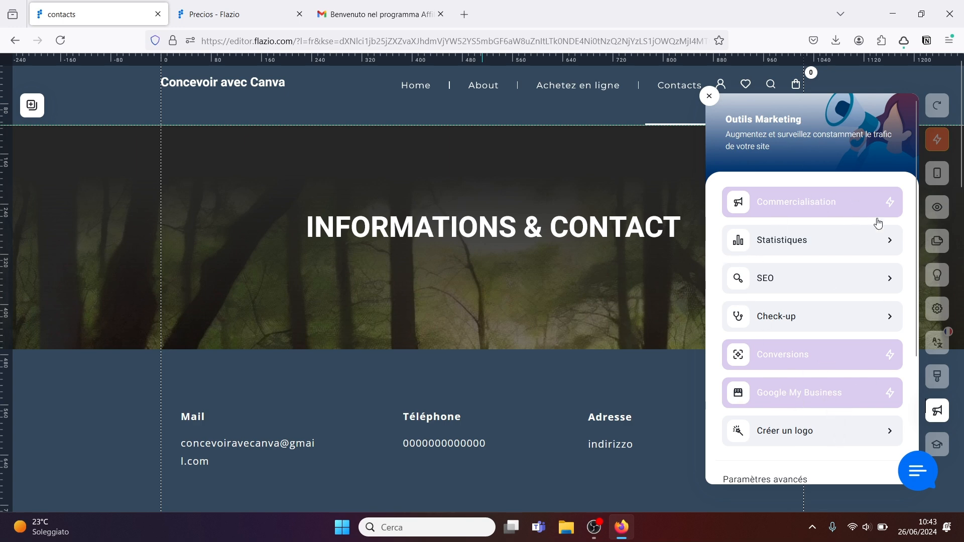
left_click_drag(913, 221, 916, 345)
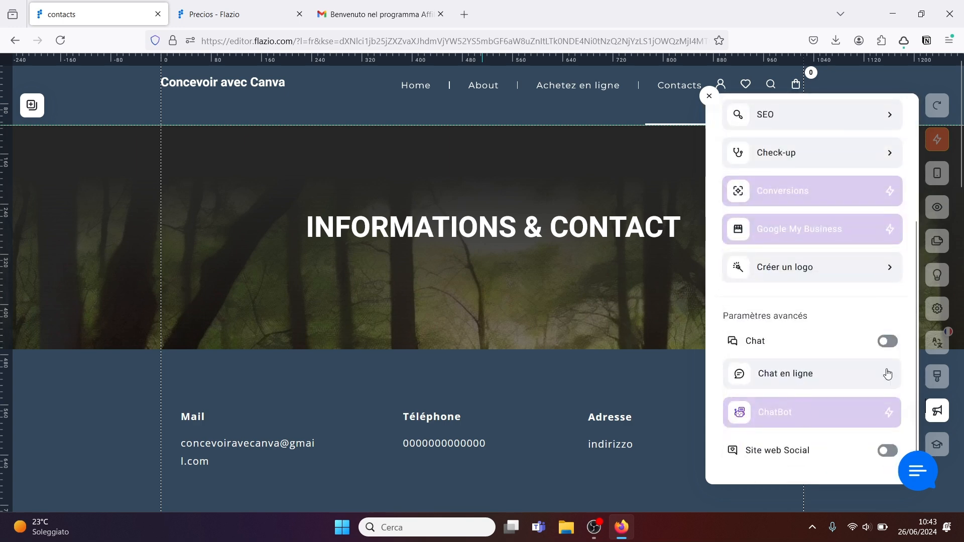
left_click_drag(916, 345, 912, 201)
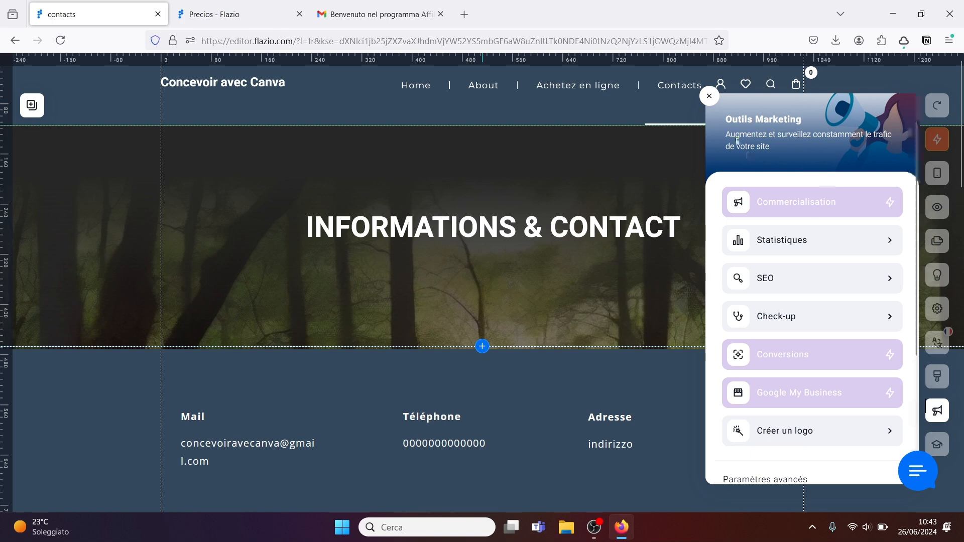
left_click(709, 96)
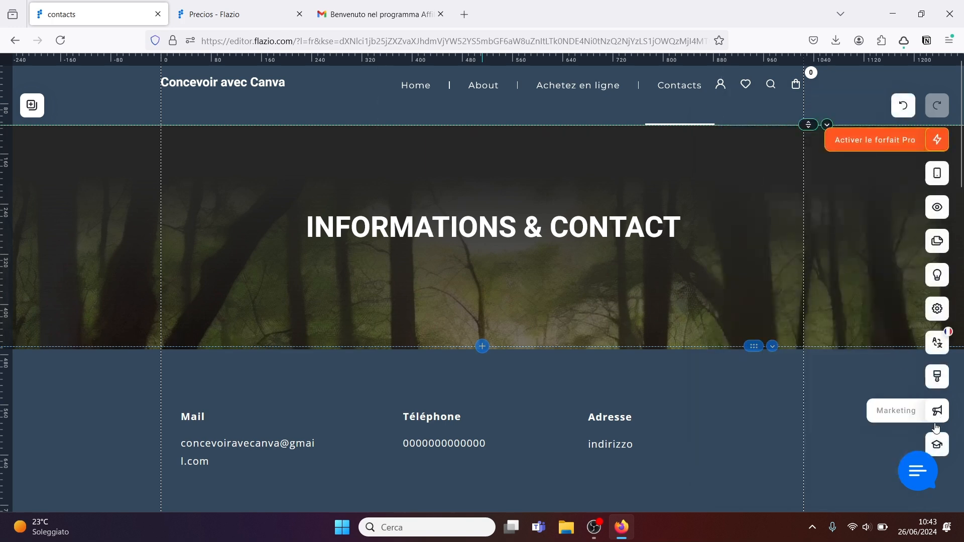
Step: Browse the support guide on images and adding an image to the site, and close it
left_click(937, 444)
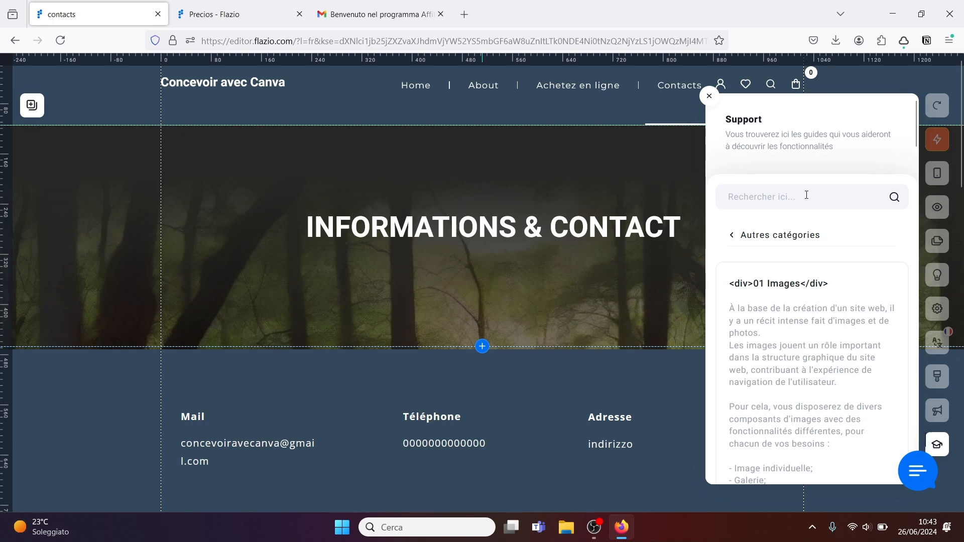
left_click_drag(914, 149, 913, 188)
scroll(913, 189, "down", 5)
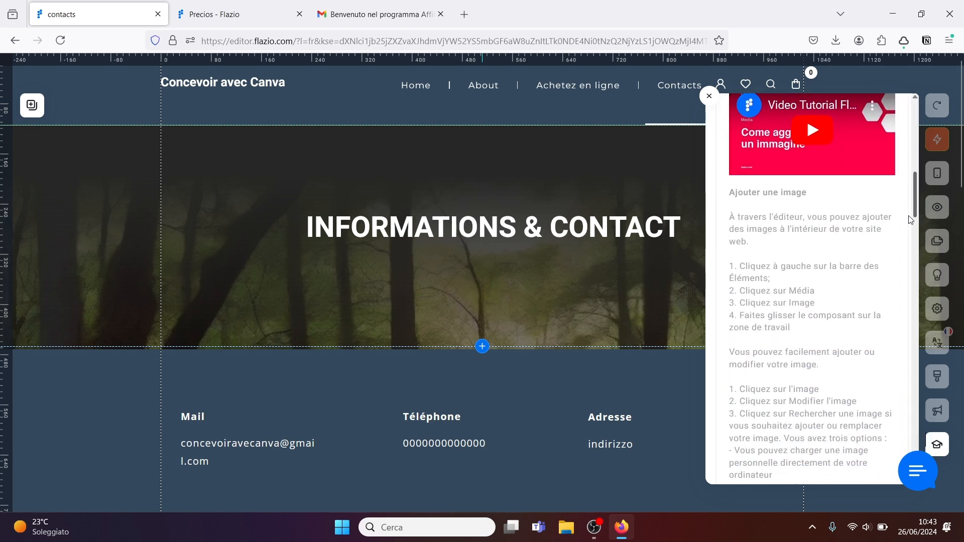
left_click(709, 96)
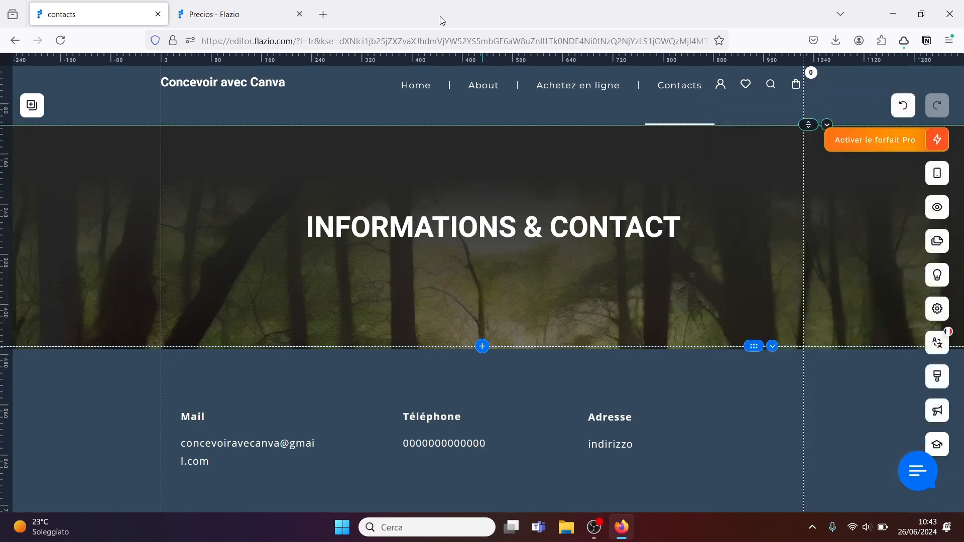
Step: Close the Gmail page and compare the Gratuit and Version professionnelle plans on Flazio's pricing page, highlighting "Domaine inclus"
left_click(440, 14)
left_click(250, 5)
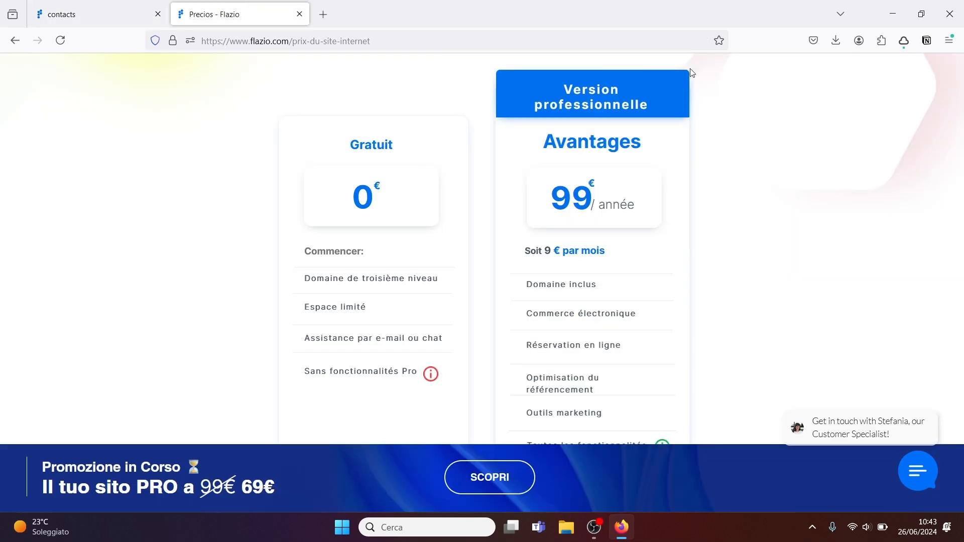
mouse_move(962, 147)
left_mouse_down()
mouse_move(962, 97)
mouse_move(956, 152)
left_mouse_up()
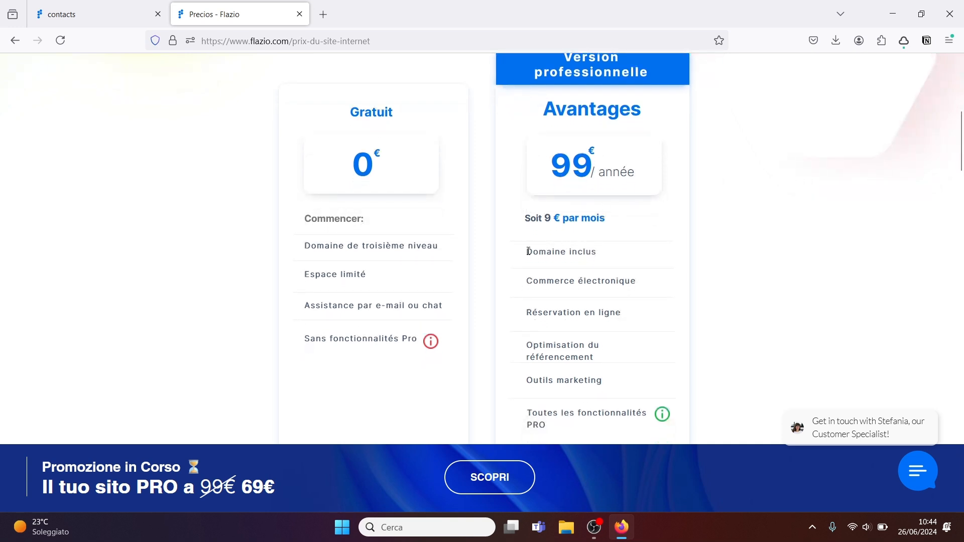
left_click_drag(528, 252, 609, 250)
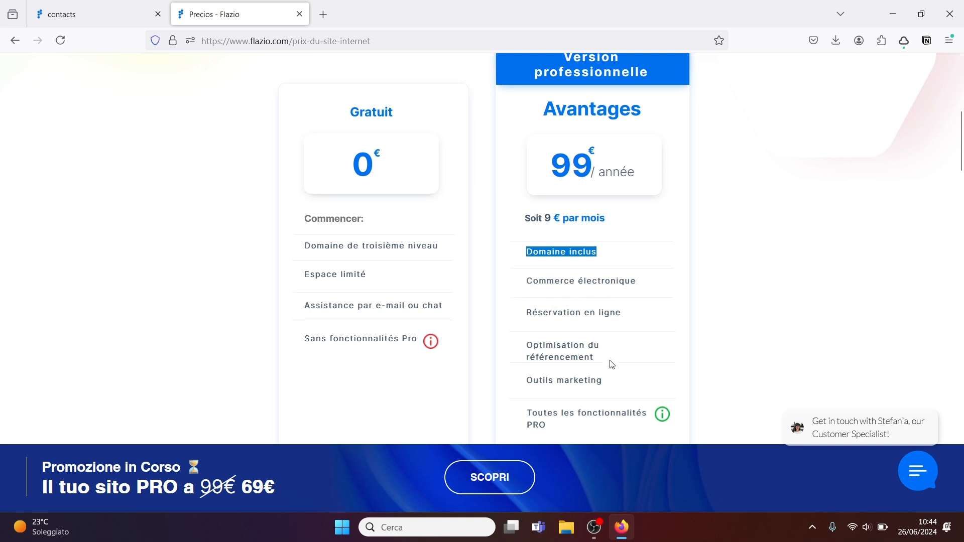
mouse_move(963, 162)
left_mouse_down()
mouse_move(963, 187)
mouse_move(963, 158)
left_mouse_up()
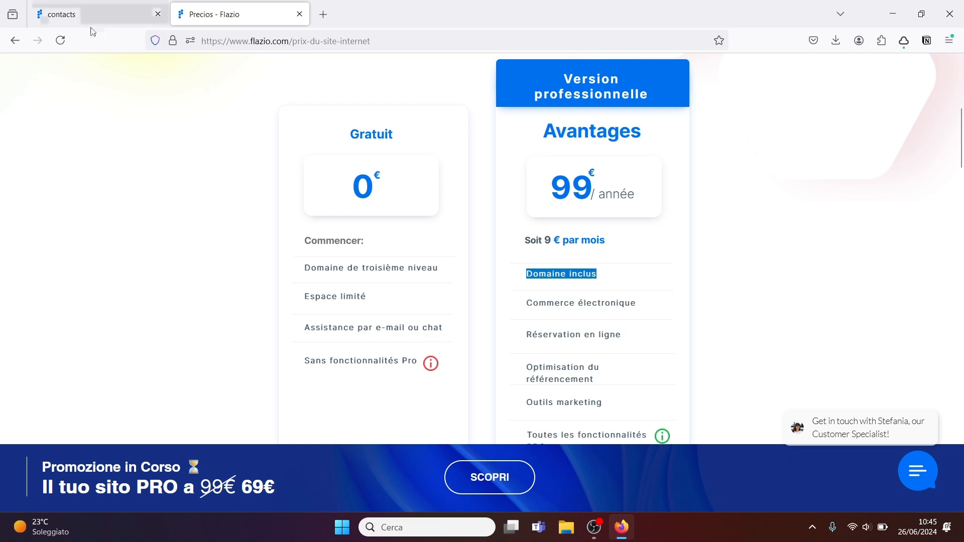
Step: Return to the editor, look over the contacts page and its form, and close the pricing page
left_click(83, 14)
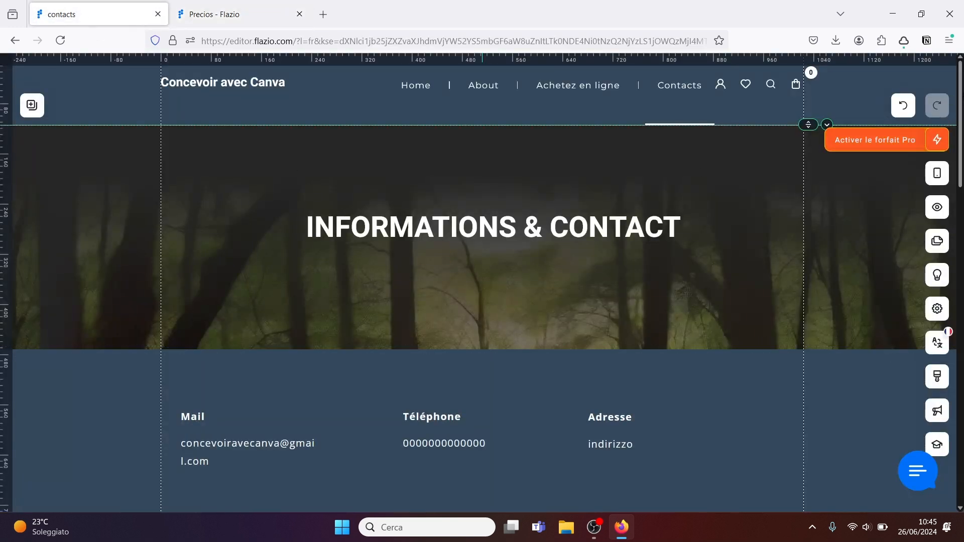
left_click_drag(963, 93, 963, 258)
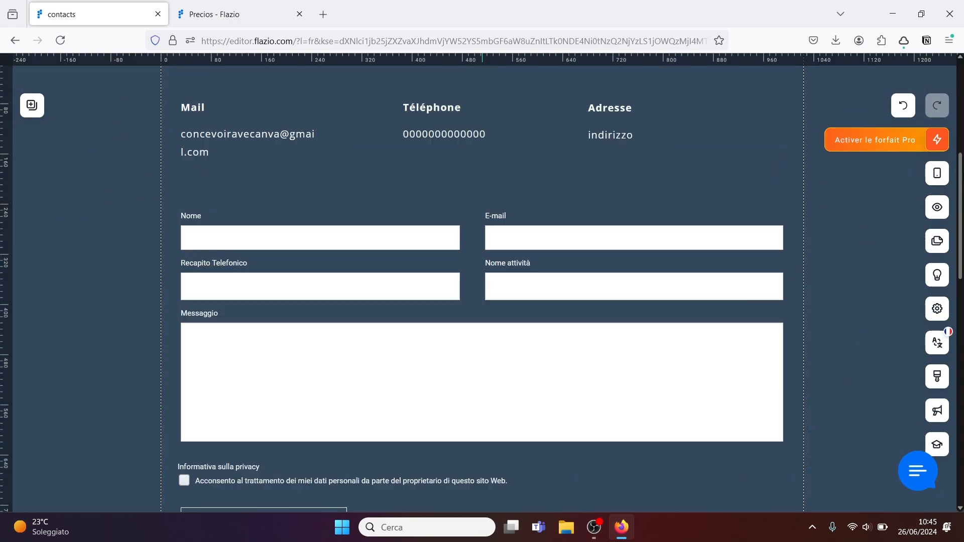
left_click_drag(963, 189, 963, 93)
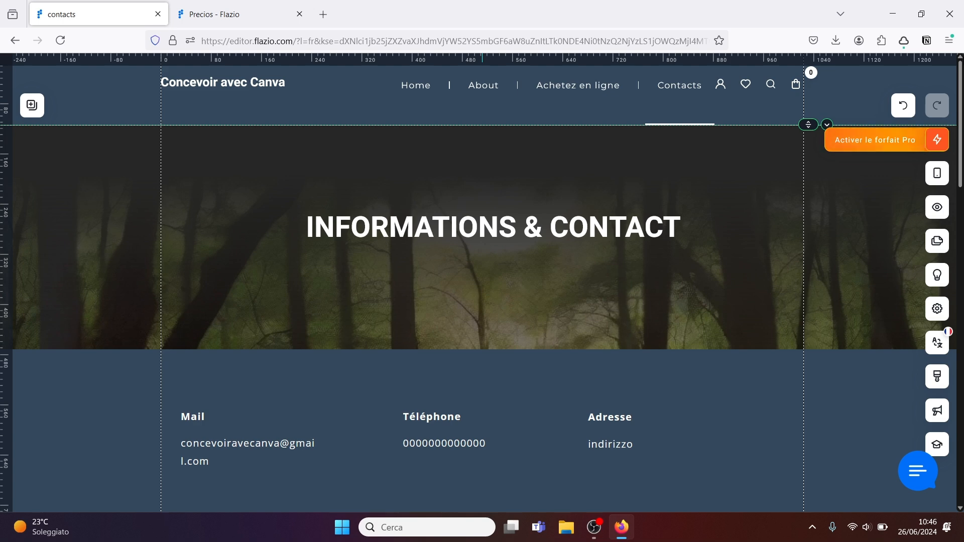
left_click(300, 14)
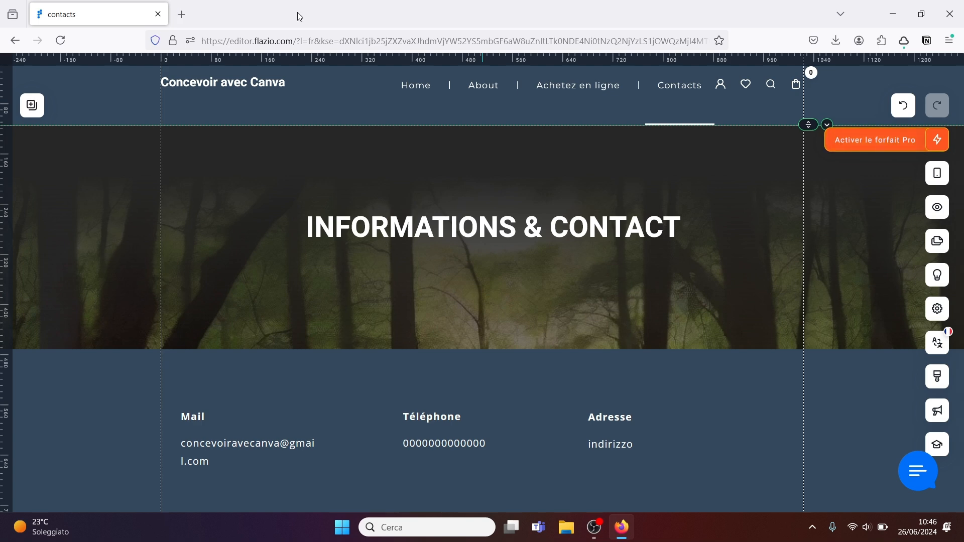